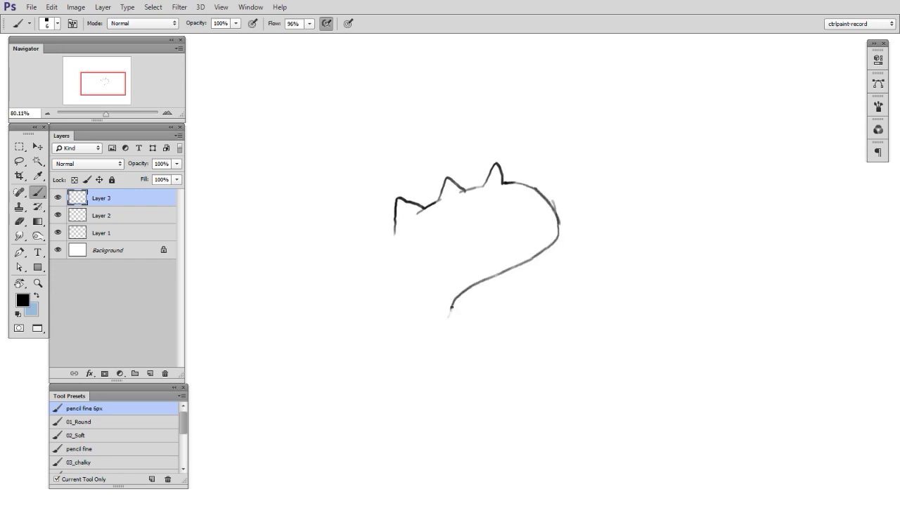
- Outline the spiked creature's lower body and remaining back spikes with the fine 6 px black pencil, adding faint contour lines inside
{"action": "mouse_move", "coordinate": [442, 314]}
{"action": "left_mouse_down"}
{"action": "mouse_move", "coordinate": [393, 347]}
{"action": "mouse_move", "coordinate": [357, 310]}
{"action": "left_mouse_up"}
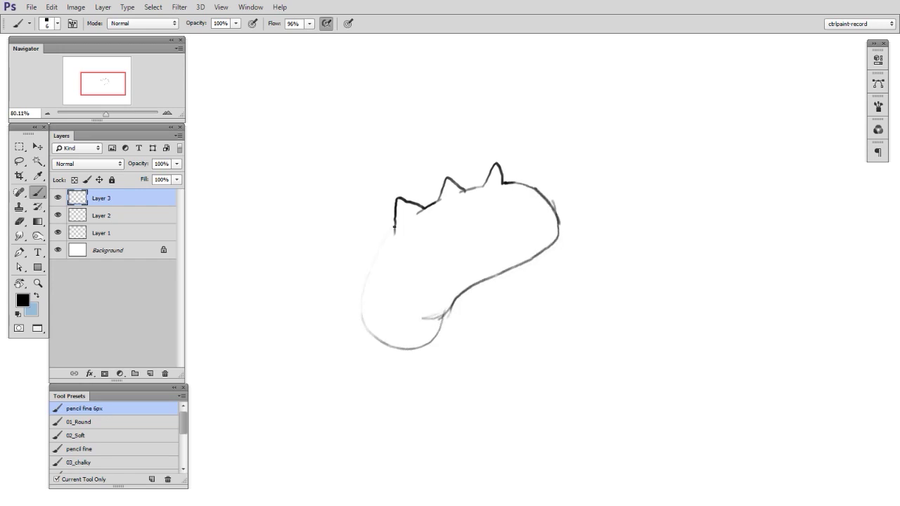
{"action": "mouse_move", "coordinate": [391, 232]}
{"action": "left_mouse_down"}
{"action": "mouse_move", "coordinate": [370, 265]}
{"action": "mouse_move", "coordinate": [361, 316]}
{"action": "mouse_move", "coordinate": [385, 243]}
{"action": "left_mouse_up"}
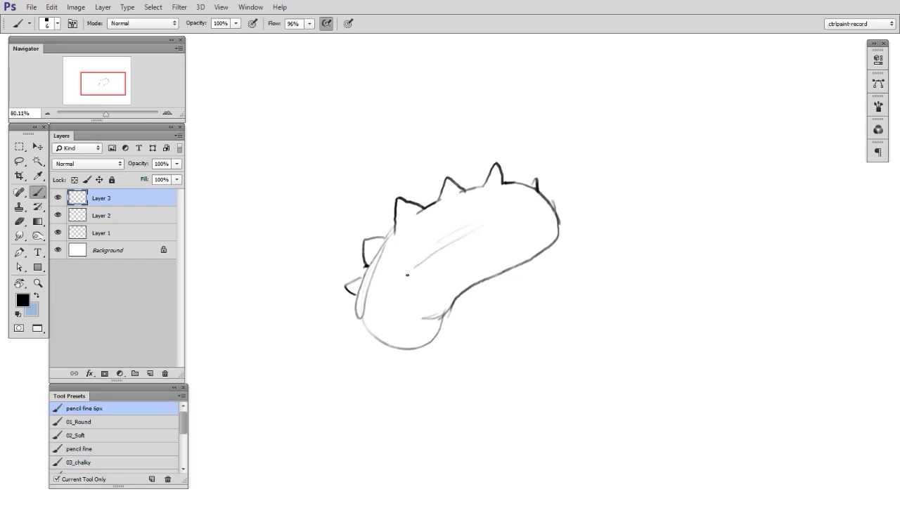
{"action": "left_click_drag", "start_coordinate": [407, 275], "coordinate": [377, 327]}
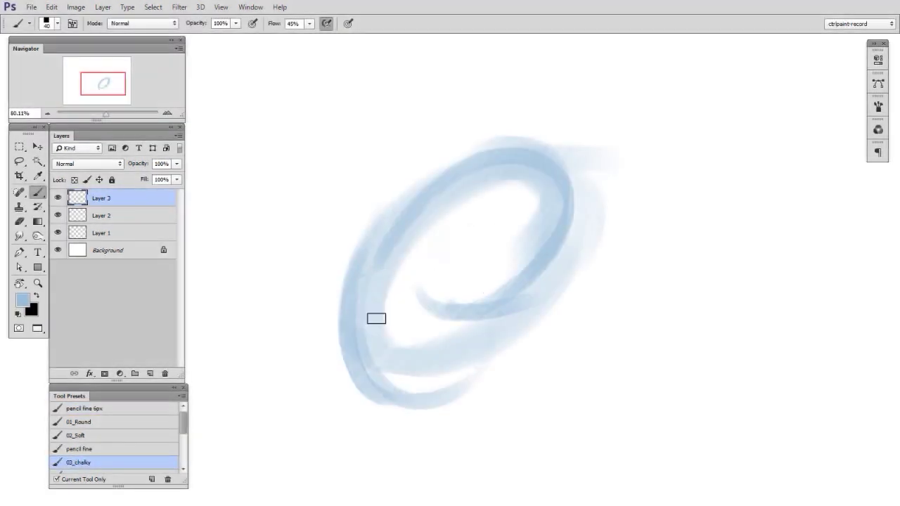
- Rough in the creature's oval body with broad light-blue chalky strokes and add pointed spikes along its back and short strokes at its base
{"action": "left_click_drag", "start_coordinate": [376, 318], "coordinate": [477, 357]}
{"action": "left_click_drag", "start_coordinate": [404, 307], "coordinate": [412, 392]}
{"action": "mouse_move", "coordinate": [489, 152]}
{"action": "left_mouse_down"}
{"action": "mouse_move", "coordinate": [413, 109]}
{"action": "mouse_move", "coordinate": [443, 219]}
{"action": "left_mouse_up"}
{"action": "left_click_drag", "start_coordinate": [421, 199], "coordinate": [313, 197]}
{"action": "left_click_drag", "start_coordinate": [332, 208], "coordinate": [424, 260]}
{"action": "left_click_drag", "start_coordinate": [369, 275], "coordinate": [298, 308]}
{"action": "left_click_drag", "start_coordinate": [284, 329], "coordinate": [371, 335]}
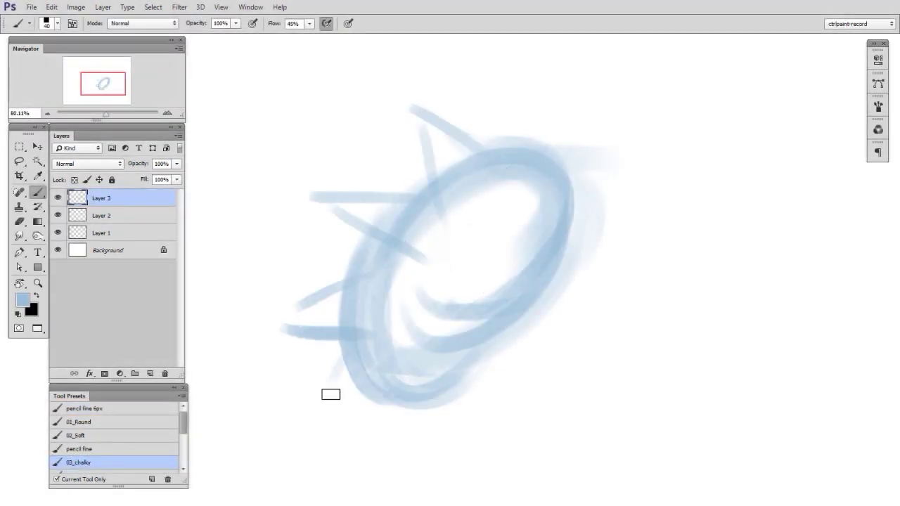
{"action": "left_click_drag", "start_coordinate": [332, 393], "coordinate": [372, 365]}
{"action": "left_click_drag", "start_coordinate": [403, 349], "coordinate": [450, 352]}
{"action": "left_click_drag", "start_coordinate": [344, 387], "coordinate": [509, 350]}
{"action": "mouse_move", "coordinate": [582, 322]}
{"action": "left_mouse_down"}
{"action": "mouse_move", "coordinate": [564, 328]}
{"action": "mouse_move", "coordinate": [559, 373]}
{"action": "left_mouse_up"}
- Fade the blue body strokes around the spike bases and upper contour with a smaller eraser
{"action": "key", "text": "e"}
{"action": "key", "text": "bracketleft"}
{"action": "key", "text": "bracketleft"}
{"action": "key", "text": "bracketleft"}
{"action": "key", "text": "bracketleft"}
{"action": "key", "text": "bracketleft"}
{"action": "key", "text": "bracketleft"}
{"action": "left_click_drag", "start_coordinate": [450, 232], "coordinate": [372, 367]}
{"action": "left_click_drag", "start_coordinate": [388, 415], "coordinate": [398, 429]}
{"action": "left_click_drag", "start_coordinate": [546, 173], "coordinate": [485, 193]}
{"action": "left_click_drag", "start_coordinate": [469, 232], "coordinate": [475, 216]}
- Add two new layers above the blue sketch and set up the pencil fine 6px brush preset in black
{"action": "left_click", "coordinate": [150, 374]}
{"action": "key", "text": "b"}
{"action": "left_click", "coordinate": [37, 295]}
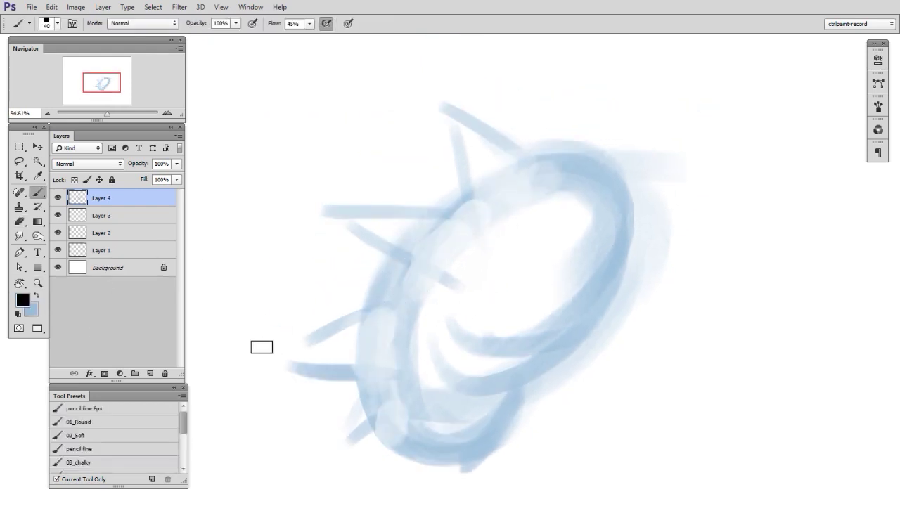
{"action": "left_click", "coordinate": [85, 408]}
{"action": "left_click", "coordinate": [149, 374]}
- Outline the two upper back spikes in black over the blue sketch, erasing the overlap inside the body
{"action": "left_click_drag", "start_coordinate": [448, 103], "coordinate": [464, 187]}
{"action": "mouse_move", "coordinate": [448, 103]}
{"action": "left_mouse_down"}
{"action": "mouse_move", "coordinate": [537, 165]}
{"action": "mouse_move", "coordinate": [509, 193]}
{"action": "left_mouse_up"}
{"action": "key", "text": "e"}
{"action": "key", "text": "b"}
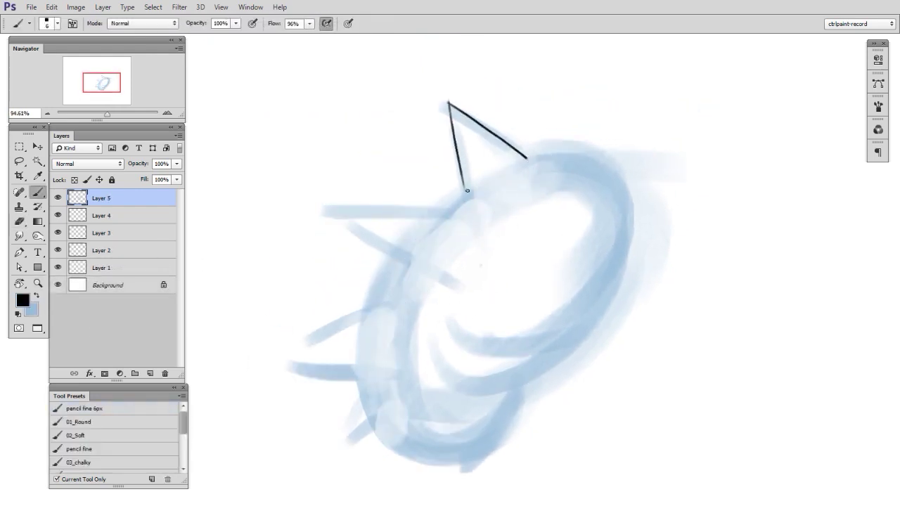
{"action": "mouse_move", "coordinate": [331, 214]}
{"action": "left_mouse_down"}
{"action": "mouse_move", "coordinate": [489, 222]}
{"action": "mouse_move", "coordinate": [431, 292]}
{"action": "left_mouse_up"}
{"action": "key", "text": "e"}
{"action": "left_click_drag", "start_coordinate": [457, 229], "coordinate": [424, 291]}
{"action": "key", "text": "b"}
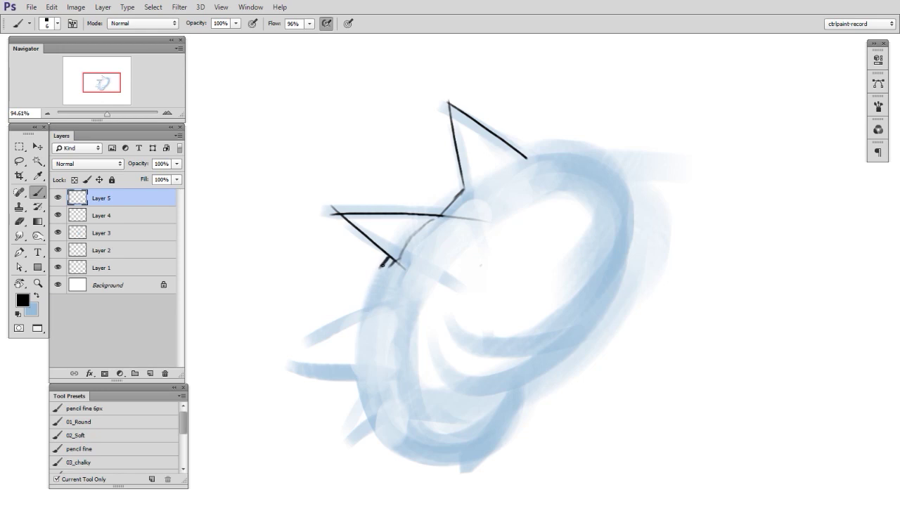
- Outline the lowest spike, the large oval body and the rounded lower lobe in black along the blue guides
{"action": "mouse_move", "coordinate": [383, 265]}
{"action": "left_mouse_down"}
{"action": "mouse_move", "coordinate": [362, 320]}
{"action": "mouse_move", "coordinate": [295, 358]}
{"action": "left_mouse_up"}
{"action": "left_click_drag", "start_coordinate": [295, 360], "coordinate": [374, 389]}
{"action": "left_click_drag", "start_coordinate": [361, 386], "coordinate": [366, 430]}
{"action": "mouse_move", "coordinate": [450, 204]}
{"action": "left_mouse_down"}
{"action": "mouse_move", "coordinate": [555, 147]}
{"action": "mouse_move", "coordinate": [603, 158]}
{"action": "mouse_move", "coordinate": [582, 327]}
{"action": "mouse_move", "coordinate": [453, 394]}
{"action": "left_mouse_up"}
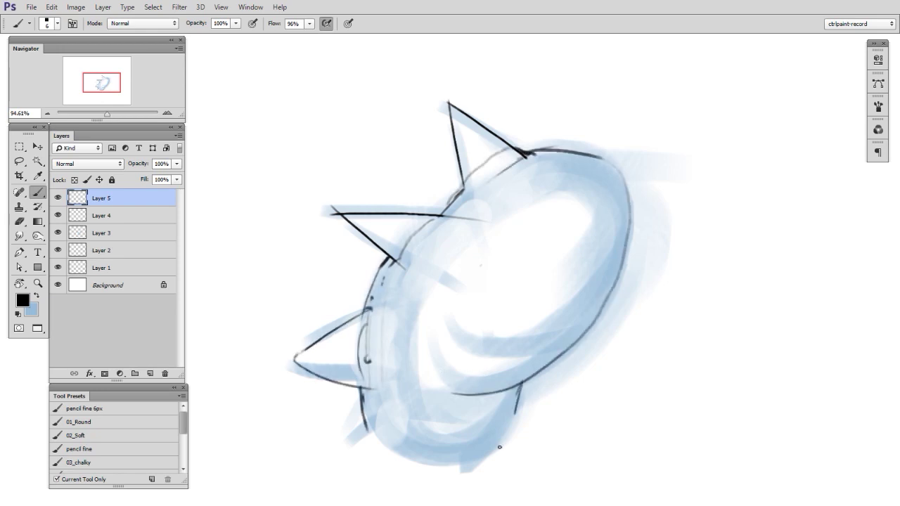
{"action": "left_click_drag", "start_coordinate": [515, 415], "coordinate": [400, 476]}
{"action": "left_click_drag", "start_coordinate": [363, 409], "coordinate": [500, 450]}
- Erase the second spike's line end that runs into the body and touch up the black contour between the spikes
{"action": "key", "text": "e"}
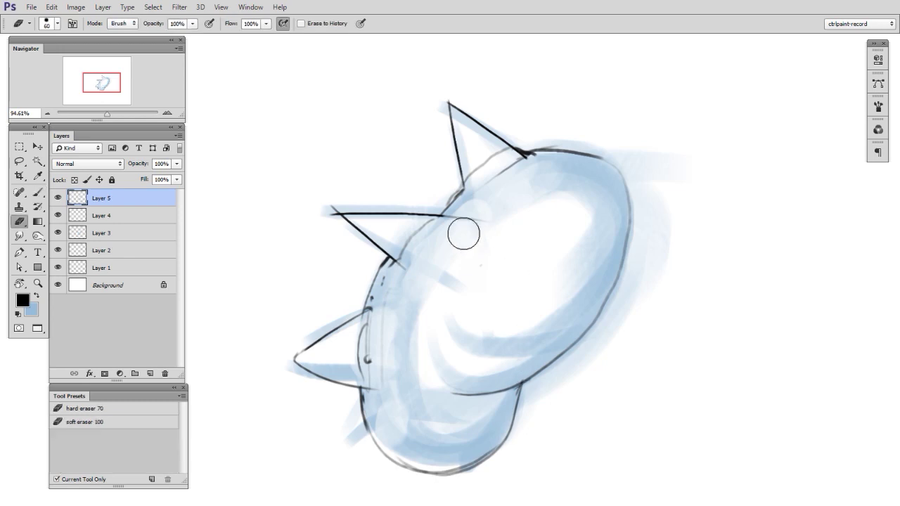
{"action": "left_click_drag", "start_coordinate": [462, 231], "coordinate": [404, 253]}
{"action": "key", "text": "b"}
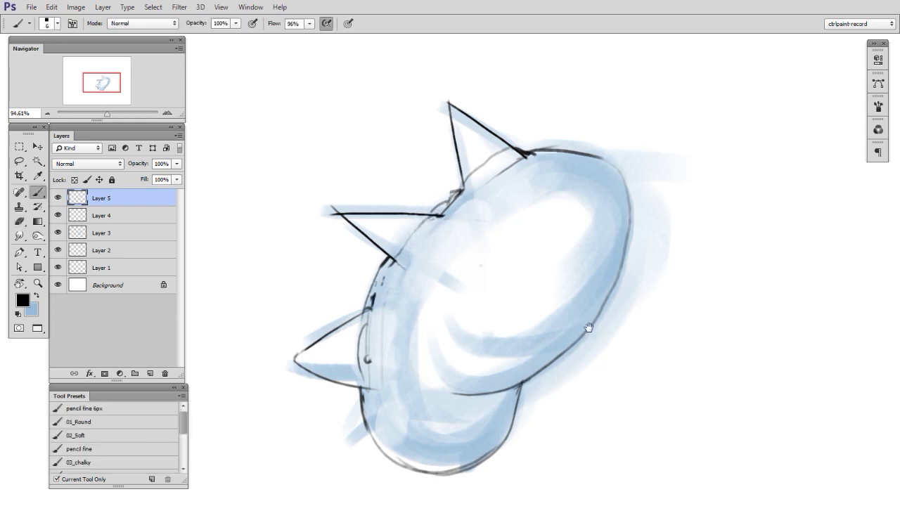
{"action": "left_click_drag", "start_coordinate": [589, 328], "coordinate": [588, 308]}
{"action": "left_click_drag", "start_coordinate": [622, 314], "coordinate": [600, 318]}
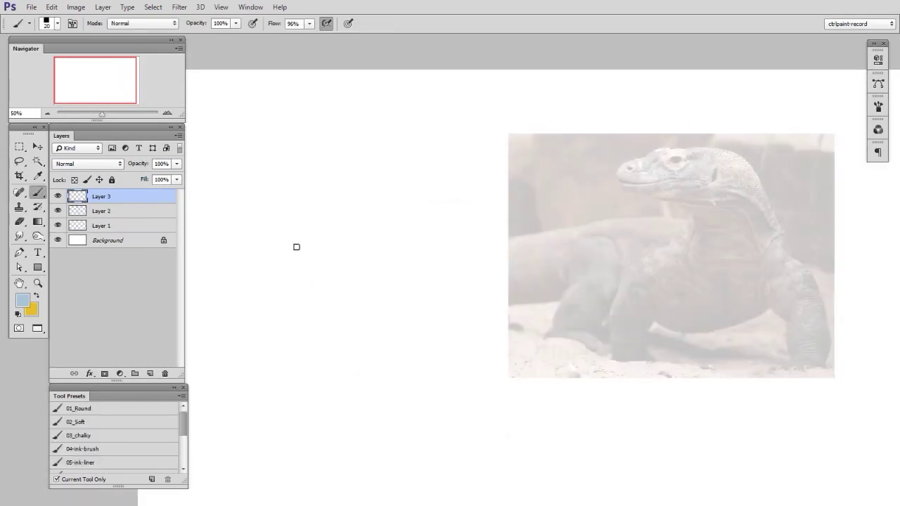
{"action": "left_click_drag", "start_coordinate": [296, 247], "coordinate": [420, 210]}
{"action": "key", "text": "e"}
{"action": "left_click_drag", "start_coordinate": [351, 239], "coordinate": [269, 255]}
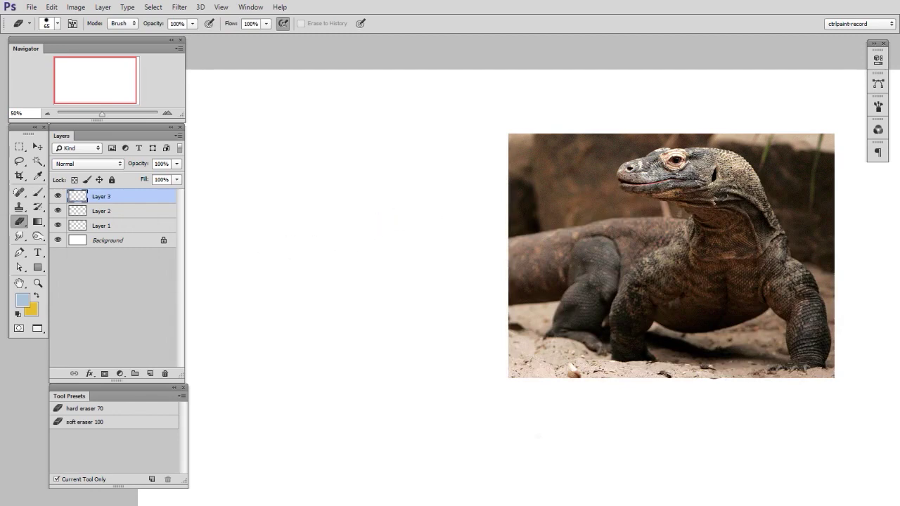
{"action": "key", "text": "b"}
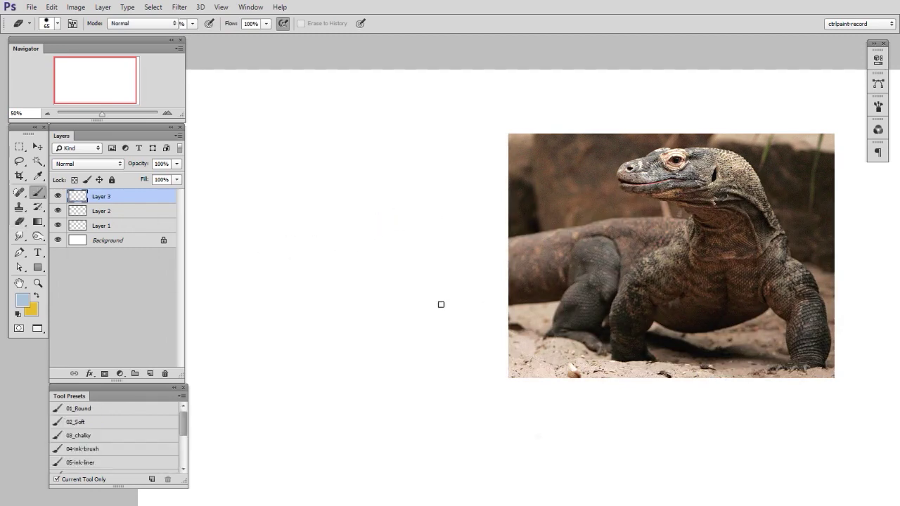
- Rough in the lizard's back and belly with long light-blue curves, enlarging the brush to 60 px for the belly
{"action": "mouse_move", "coordinate": [232, 242]}
{"action": "left_mouse_down"}
{"action": "mouse_move", "coordinate": [513, 196]}
{"action": "mouse_move", "coordinate": [554, 234]}
{"action": "left_mouse_up"}
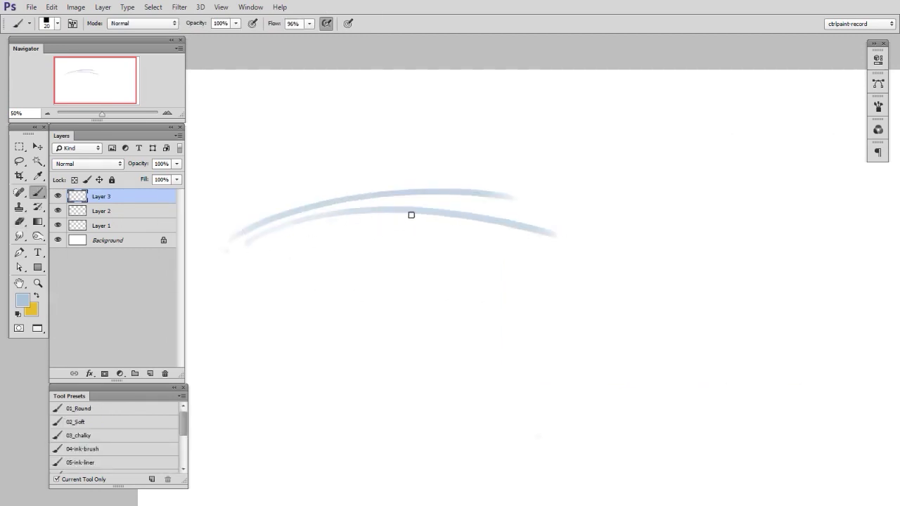
{"action": "left_click_drag", "start_coordinate": [254, 298], "coordinate": [583, 343]}
{"action": "key", "text": "bracketright"}
{"action": "key", "text": "bracketright"}
{"action": "key", "text": "bracketright"}
{"action": "key", "text": "bracketright"}
{"action": "left_click_drag", "start_coordinate": [246, 302], "coordinate": [583, 350]}
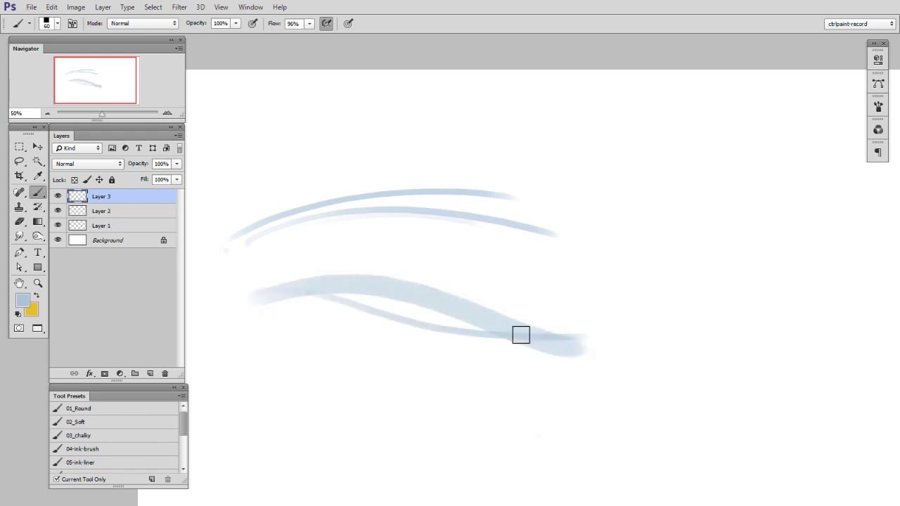
- Block in the lizard's chest, curved neck and elongated head with broad light-blue strokes
{"action": "mouse_move", "coordinate": [511, 345]}
{"action": "left_mouse_down"}
{"action": "mouse_move", "coordinate": [687, 233]}
{"action": "mouse_move", "coordinate": [534, 157]}
{"action": "left_mouse_up"}
{"action": "mouse_move", "coordinate": [487, 155]}
{"action": "left_mouse_down"}
{"action": "mouse_move", "coordinate": [610, 135]}
{"action": "mouse_move", "coordinate": [658, 140]}
{"action": "mouse_move", "coordinate": [696, 193]}
{"action": "left_mouse_up"}
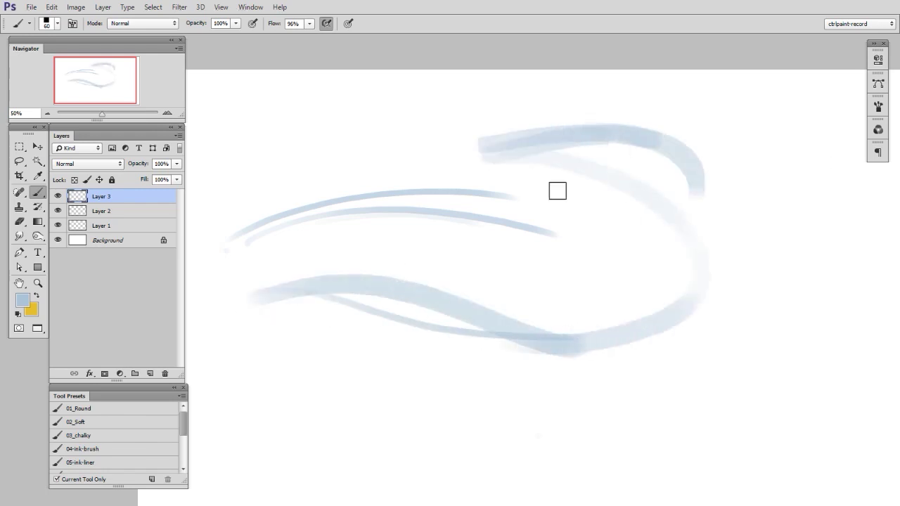
{"action": "mouse_move", "coordinate": [526, 153]}
{"action": "left_mouse_down"}
{"action": "mouse_move", "coordinate": [570, 153]}
{"action": "mouse_move", "coordinate": [621, 127]}
{"action": "mouse_move", "coordinate": [517, 125]}
{"action": "mouse_move", "coordinate": [593, 161]}
{"action": "mouse_move", "coordinate": [477, 145]}
{"action": "mouse_move", "coordinate": [605, 177]}
{"action": "mouse_move", "coordinate": [662, 161]}
{"action": "mouse_move", "coordinate": [693, 170]}
{"action": "mouse_move", "coordinate": [589, 204]}
{"action": "left_mouse_up"}
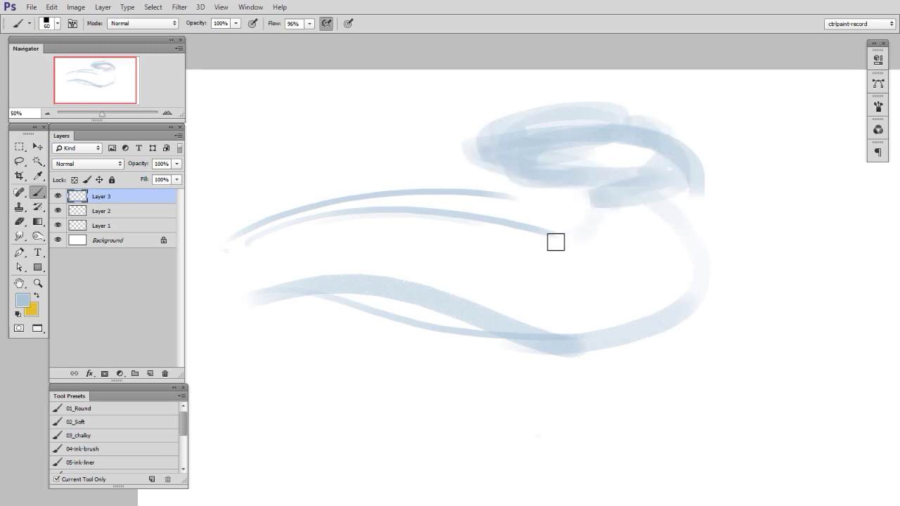
{"action": "mouse_move", "coordinate": [555, 242]}
{"action": "left_mouse_down"}
{"action": "mouse_move", "coordinate": [622, 190]}
{"action": "mouse_move", "coordinate": [695, 182]}
{"action": "mouse_move", "coordinate": [630, 331]}
{"action": "mouse_move", "coordinate": [554, 317]}
{"action": "mouse_move", "coordinate": [671, 333]}
{"action": "mouse_move", "coordinate": [608, 297]}
{"action": "left_mouse_up"}
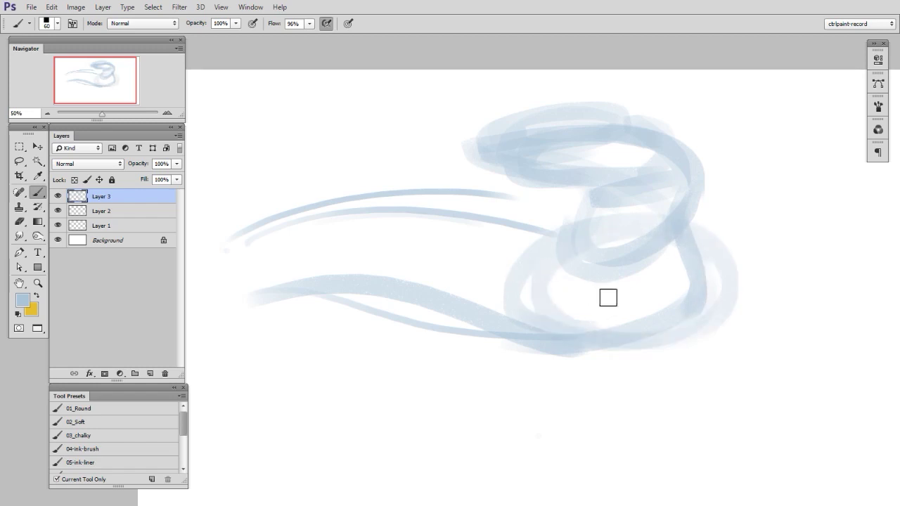
- Fade the thin back lines and repaint the back and tail as a lower, thicker blue curve
{"action": "mouse_move", "coordinate": [542, 222]}
{"action": "left_mouse_down"}
{"action": "mouse_move", "coordinate": [387, 218]}
{"action": "mouse_move", "coordinate": [199, 278]}
{"action": "mouse_move", "coordinate": [418, 220]}
{"action": "left_mouse_up"}
{"action": "key", "text": "e"}
{"action": "left_click_drag", "start_coordinate": [256, 221], "coordinate": [477, 184]}
{"action": "key", "text": "b"}
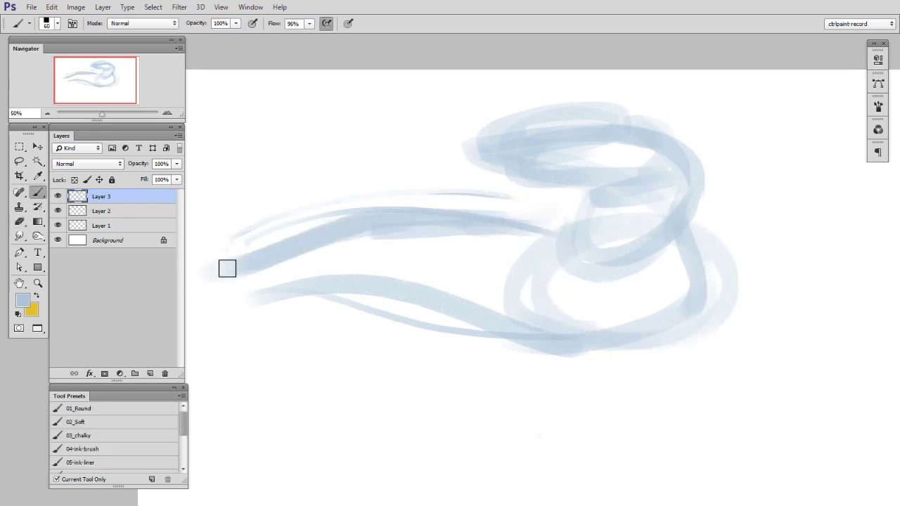
{"action": "left_click_drag", "start_coordinate": [428, 216], "coordinate": [548, 220]}
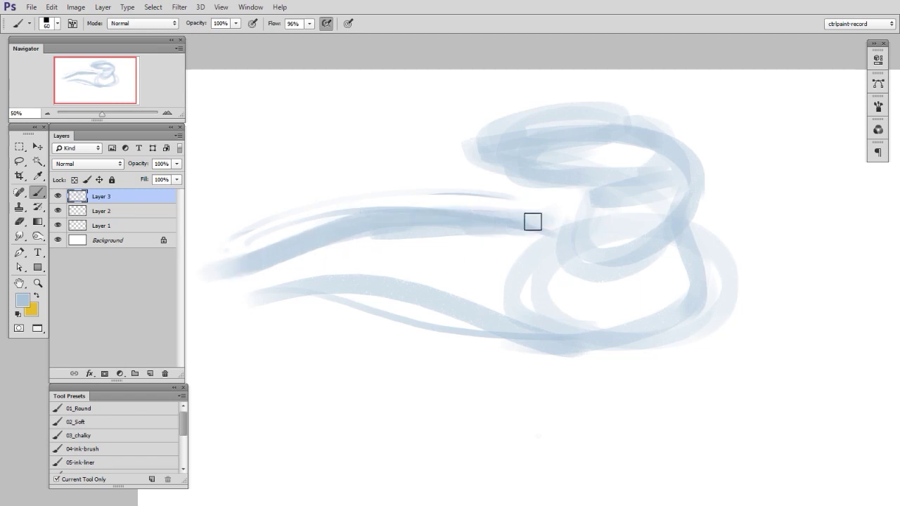
- Sketch the lizard's bent hind leg and foot, then clean up the foot and lighten the thigh with a 125 px eraser
{"action": "mouse_move", "coordinate": [393, 295]}
{"action": "left_mouse_down"}
{"action": "mouse_move", "coordinate": [382, 253]}
{"action": "mouse_move", "coordinate": [366, 276]}
{"action": "mouse_move", "coordinate": [385, 286]}
{"action": "mouse_move", "coordinate": [419, 256]}
{"action": "mouse_move", "coordinate": [407, 312]}
{"action": "mouse_move", "coordinate": [360, 331]}
{"action": "mouse_move", "coordinate": [394, 310]}
{"action": "mouse_move", "coordinate": [386, 333]}
{"action": "mouse_move", "coordinate": [358, 323]}
{"action": "mouse_move", "coordinate": [338, 380]}
{"action": "mouse_move", "coordinate": [364, 317]}
{"action": "mouse_move", "coordinate": [343, 364]}
{"action": "mouse_move", "coordinate": [400, 387]}
{"action": "left_mouse_up"}
{"action": "key", "text": "e"}
{"action": "left_click_drag", "start_coordinate": [314, 397], "coordinate": [359, 400]}
{"action": "key", "text": "bracketright"}
{"action": "key", "text": "bracketright"}
{"action": "key", "text": "bracketright"}
{"action": "key", "text": "bracketright"}
{"action": "key", "text": "bracketright"}
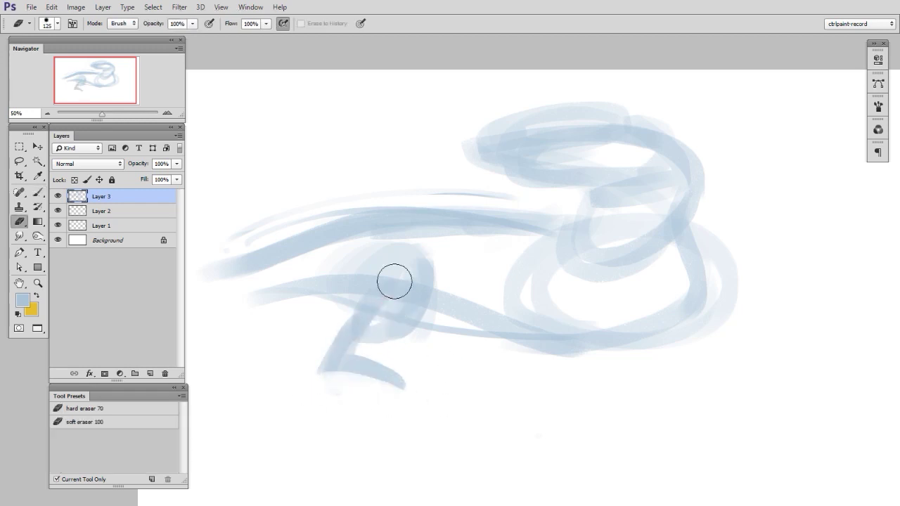
{"action": "mouse_move", "coordinate": [394, 281]}
{"action": "left_mouse_down"}
{"action": "mouse_move", "coordinate": [387, 322]}
{"action": "mouse_move", "coordinate": [409, 293]}
{"action": "mouse_move", "coordinate": [383, 330]}
{"action": "mouse_move", "coordinate": [411, 320]}
{"action": "left_mouse_up"}
{"action": "key", "text": "b"}
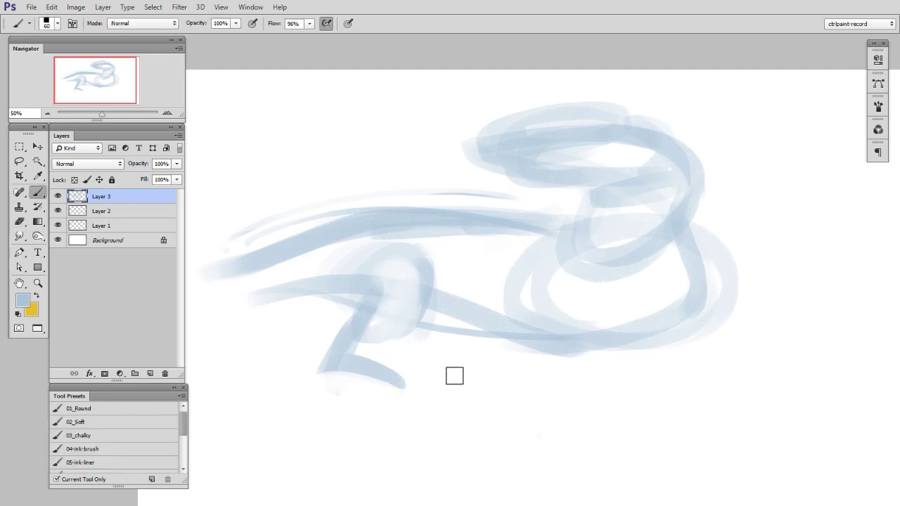
- Block in the left-hand front leg and round shoulder, lighten the shoulder's interior, and add a lower belly curve
{"action": "mouse_move", "coordinate": [460, 333]}
{"action": "left_mouse_down"}
{"action": "mouse_move", "coordinate": [539, 311]}
{"action": "mouse_move", "coordinate": [551, 278]}
{"action": "mouse_move", "coordinate": [563, 288]}
{"action": "mouse_move", "coordinate": [476, 351]}
{"action": "mouse_move", "coordinate": [468, 323]}
{"action": "mouse_move", "coordinate": [485, 355]}
{"action": "mouse_move", "coordinate": [516, 331]}
{"action": "left_mouse_up"}
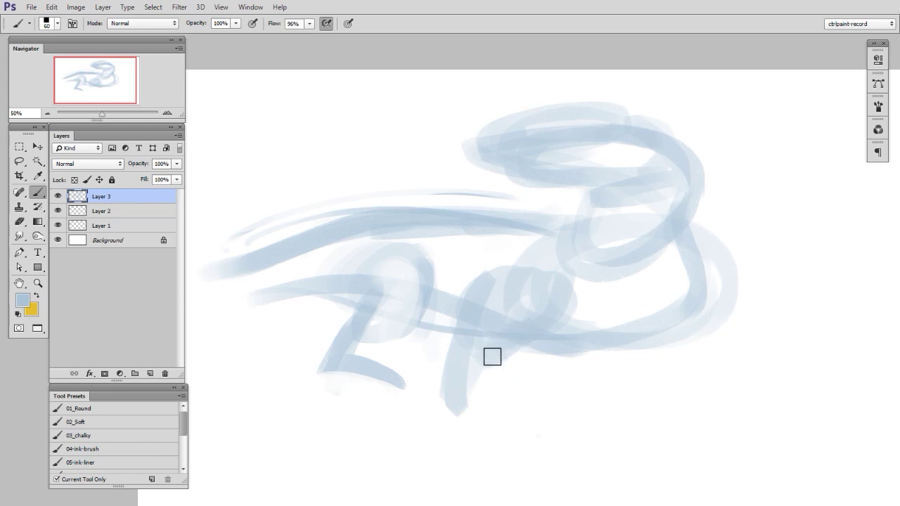
{"action": "mouse_move", "coordinate": [490, 347]}
{"action": "left_mouse_down"}
{"action": "mouse_move", "coordinate": [508, 338]}
{"action": "mouse_move", "coordinate": [496, 325]}
{"action": "left_mouse_up"}
{"action": "key", "text": "e"}
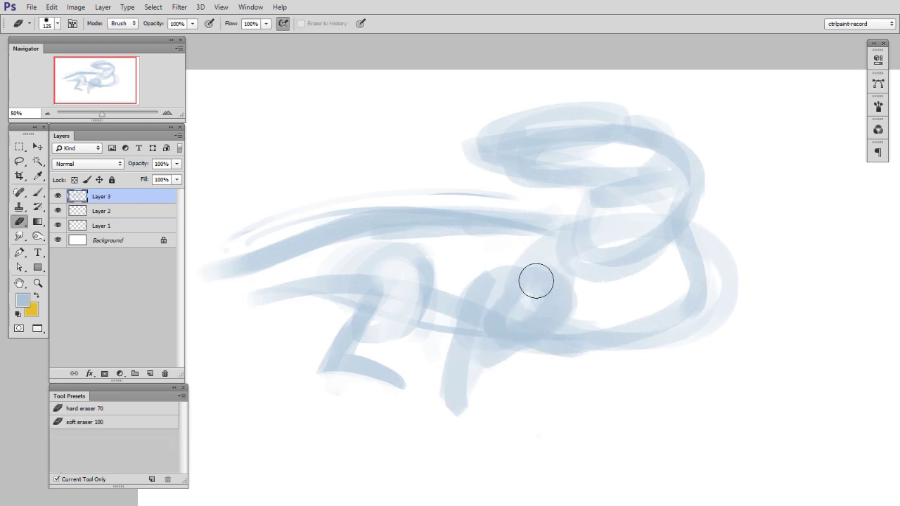
{"action": "mouse_move", "coordinate": [536, 281]}
{"action": "left_mouse_down"}
{"action": "mouse_move", "coordinate": [524, 288]}
{"action": "mouse_move", "coordinate": [541, 354]}
{"action": "mouse_move", "coordinate": [672, 336]}
{"action": "left_mouse_up"}
{"action": "key", "text": "b"}
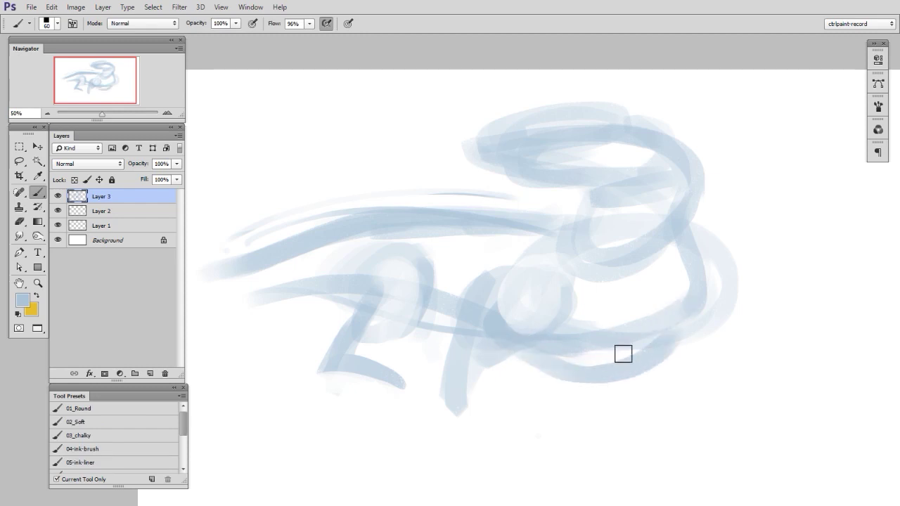
- Extend the belly curve toward the chest and build up the right-hand front leg from shoulder to foot
{"action": "mouse_move", "coordinate": [623, 353]}
{"action": "left_mouse_down"}
{"action": "mouse_move", "coordinate": [693, 261]}
{"action": "mouse_move", "coordinate": [685, 231]}
{"action": "mouse_move", "coordinate": [740, 293]}
{"action": "mouse_move", "coordinate": [696, 280]}
{"action": "mouse_move", "coordinate": [737, 344]}
{"action": "mouse_move", "coordinate": [755, 409]}
{"action": "mouse_move", "coordinate": [739, 354]}
{"action": "mouse_move", "coordinate": [704, 336]}
{"action": "mouse_move", "coordinate": [700, 358]}
{"action": "left_mouse_up"}
{"action": "mouse_move", "coordinate": [724, 315]}
{"action": "left_mouse_down"}
{"action": "mouse_move", "coordinate": [719, 401]}
{"action": "mouse_move", "coordinate": [743, 403]}
{"action": "mouse_move", "coordinate": [725, 415]}
{"action": "left_mouse_up"}
{"action": "left_click_drag", "start_coordinate": [724, 361], "coordinate": [731, 424]}
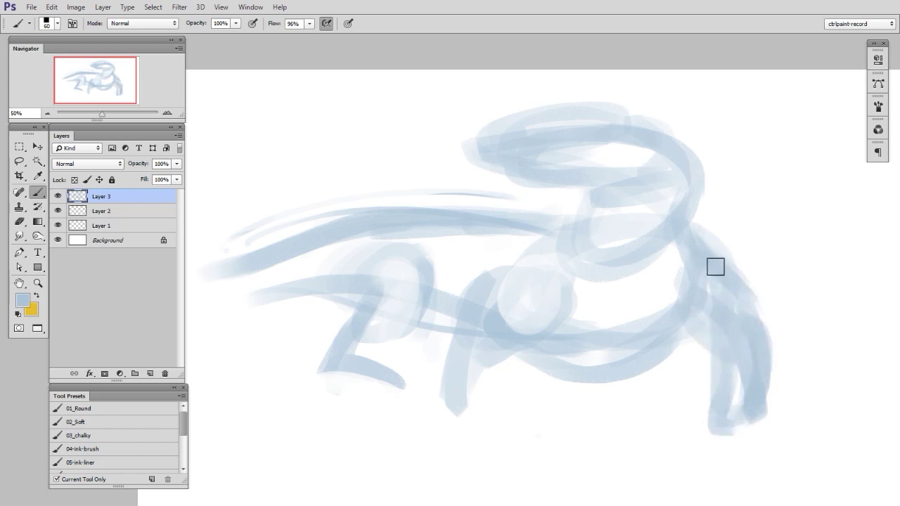
{"action": "left_click_drag", "start_coordinate": [716, 267], "coordinate": [755, 315]}
{"action": "mouse_move", "coordinate": [694, 231]}
{"action": "left_mouse_down"}
{"action": "mouse_move", "coordinate": [721, 277]}
{"action": "mouse_move", "coordinate": [757, 311]}
{"action": "left_mouse_up"}
{"action": "key", "text": "e"}
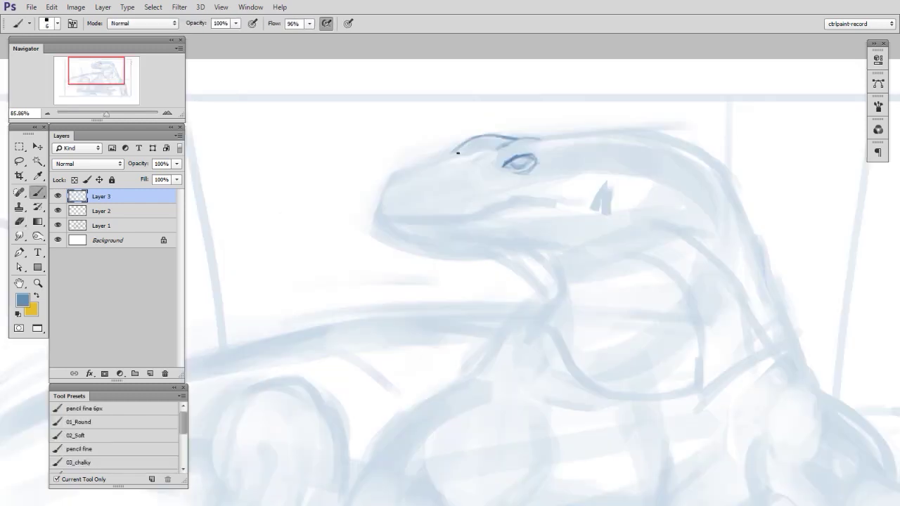
- Define the lizard's snout and brow with fine 6 px pencil lines over the blue sketch
{"action": "mouse_move", "coordinate": [372, 219]}
{"action": "left_mouse_down"}
{"action": "mouse_move", "coordinate": [398, 175]}
{"action": "mouse_move", "coordinate": [475, 153]}
{"action": "left_mouse_up"}
{"action": "left_click_drag", "start_coordinate": [693, 434], "coordinate": [701, 410]}
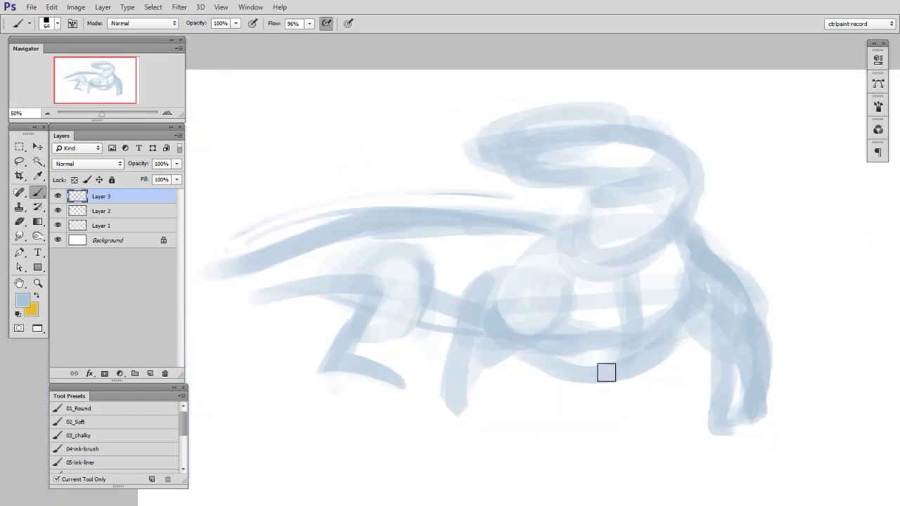
- Erase the excess belly stroke beside the right-hand front leg, then widen the left-hand front leg and add its foot and shoulder curve
{"action": "key", "text": "e"}
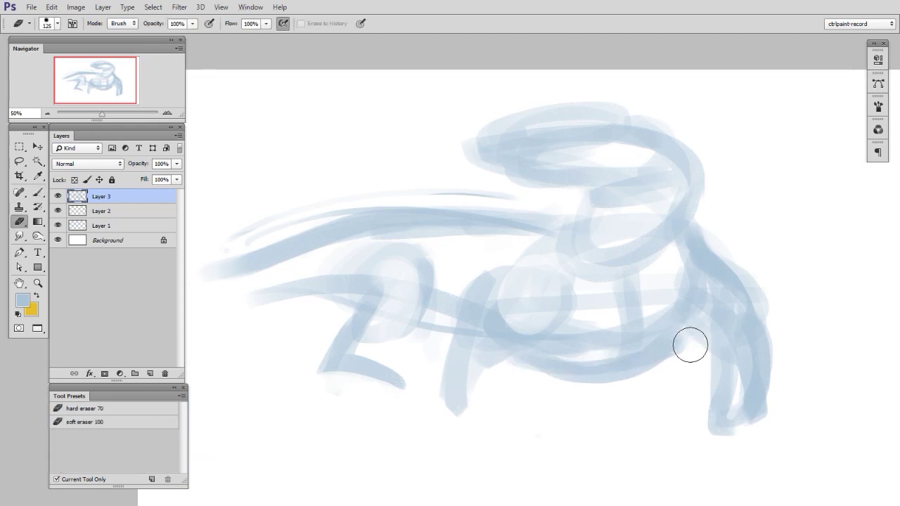
{"action": "key", "text": "b"}
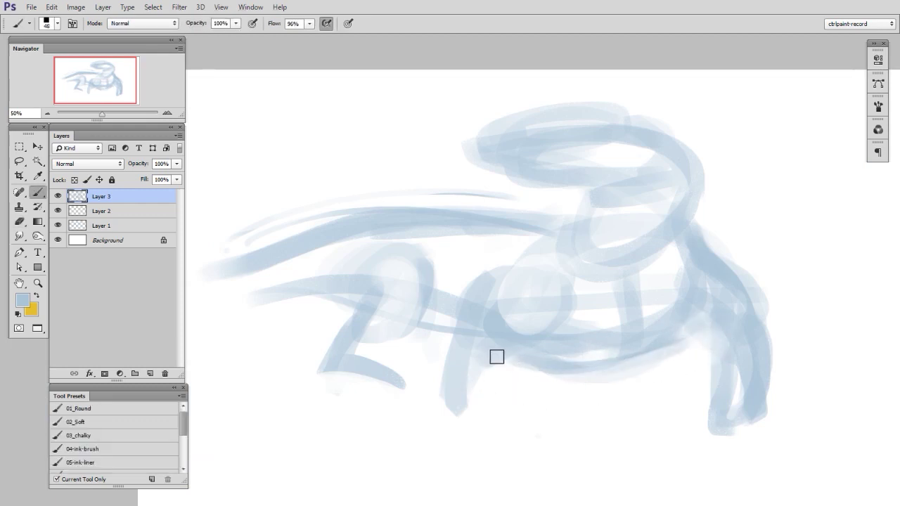
{"action": "mouse_move", "coordinate": [456, 317]}
{"action": "left_mouse_down"}
{"action": "mouse_move", "coordinate": [434, 412]}
{"action": "mouse_move", "coordinate": [445, 385]}
{"action": "mouse_move", "coordinate": [484, 406]}
{"action": "left_mouse_up"}
{"action": "left_click_drag", "start_coordinate": [502, 354], "coordinate": [456, 379]}
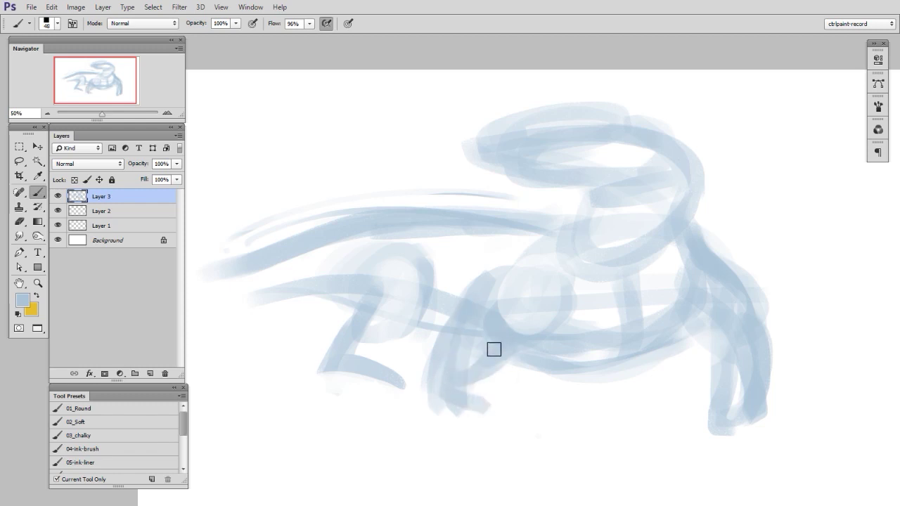
{"action": "left_click_drag", "start_coordinate": [548, 260], "coordinate": [471, 292]}
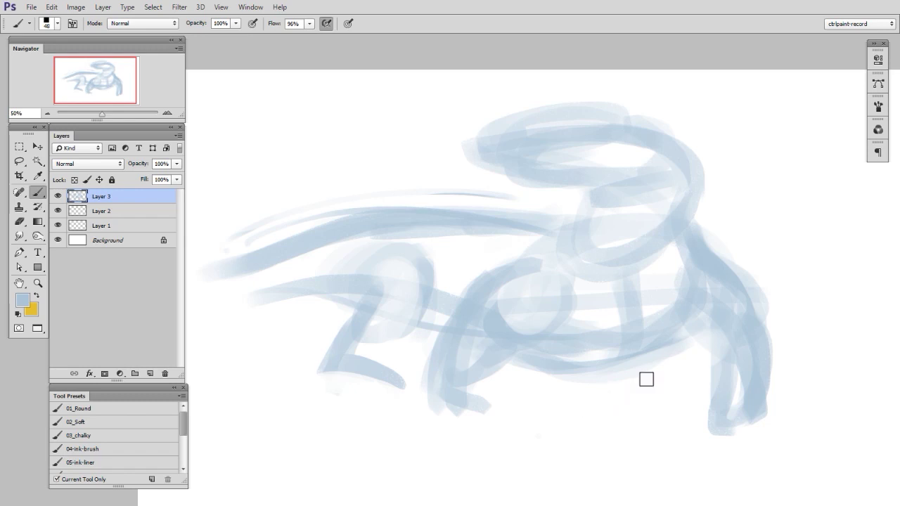
- Fade the tail and back strokes, then widen the hind thigh and lighten the lower leg
{"action": "key", "text": "e"}
{"action": "left_click_drag", "start_coordinate": [477, 197], "coordinate": [225, 291]}
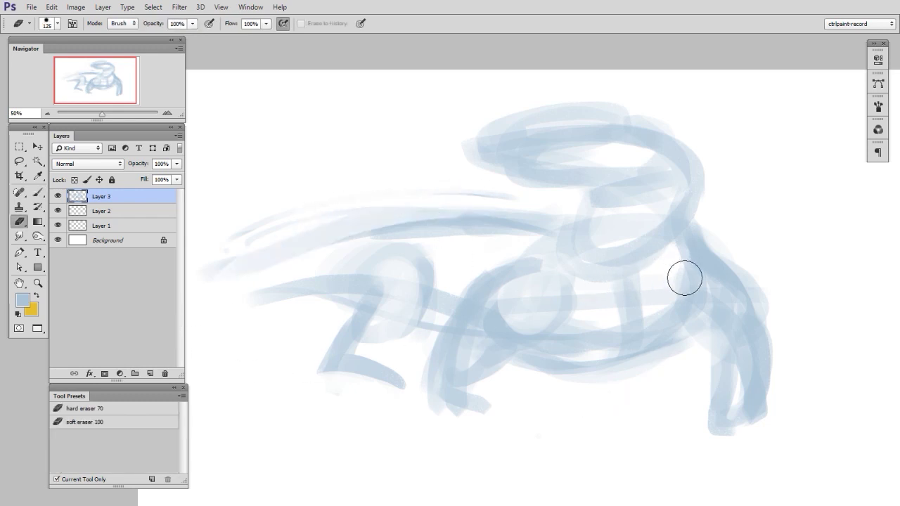
{"action": "key", "text": "b"}
{"action": "mouse_move", "coordinate": [425, 252]}
{"action": "left_mouse_down"}
{"action": "mouse_move", "coordinate": [443, 301]}
{"action": "mouse_move", "coordinate": [436, 315]}
{"action": "left_mouse_up"}
{"action": "key", "text": "e"}
{"action": "mouse_move", "coordinate": [420, 259]}
{"action": "left_mouse_down"}
{"action": "mouse_move", "coordinate": [446, 292]}
{"action": "mouse_move", "coordinate": [410, 288]}
{"action": "mouse_move", "coordinate": [360, 350]}
{"action": "left_mouse_up"}
- Rework the hind leg and back line, fade the old upper back edge, and repaint the tail as one continuous blue stroke
{"action": "key", "text": "b"}
{"action": "mouse_move", "coordinate": [399, 297]}
{"action": "left_mouse_down"}
{"action": "mouse_move", "coordinate": [383, 337]}
{"action": "mouse_move", "coordinate": [385, 258]}
{"action": "mouse_move", "coordinate": [470, 216]}
{"action": "left_mouse_up"}
{"action": "key", "text": "e"}
{"action": "left_click_drag", "start_coordinate": [378, 198], "coordinate": [494, 196]}
{"action": "key", "text": "b"}
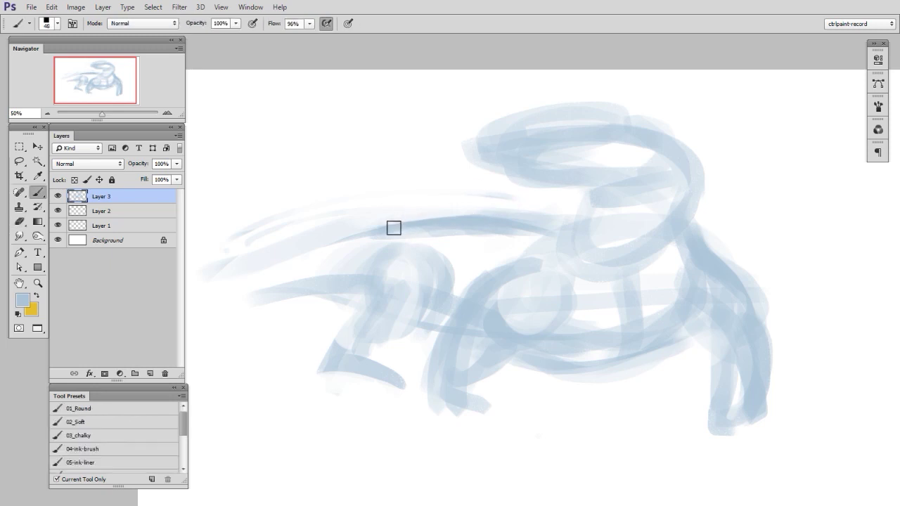
{"action": "left_click_drag", "start_coordinate": [386, 232], "coordinate": [219, 274]}
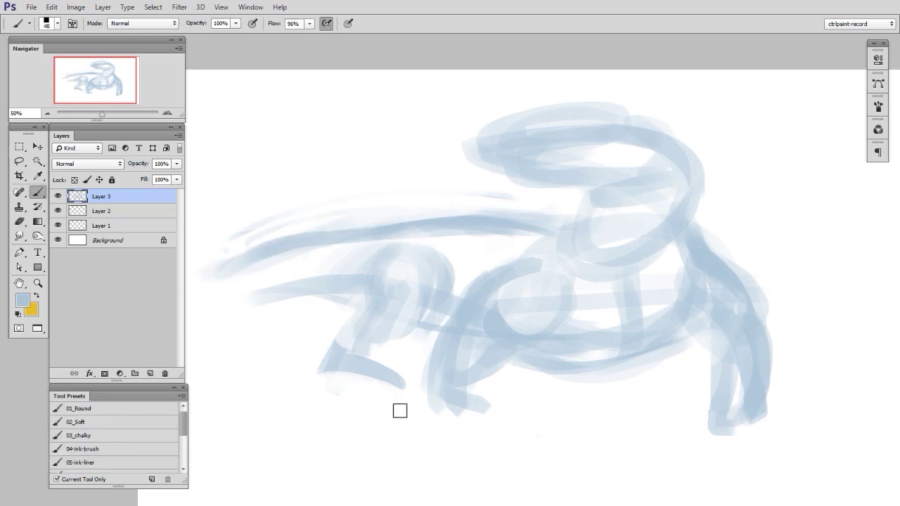
- Paint a light stroke from the hind foot along the ground, erase its excess, and add a short foot stroke to the left-hand front leg
{"action": "left_click_drag", "start_coordinate": [783, 408], "coordinate": [767, 415]}
{"action": "left_click_drag", "start_coordinate": [351, 372], "coordinate": [532, 422]}
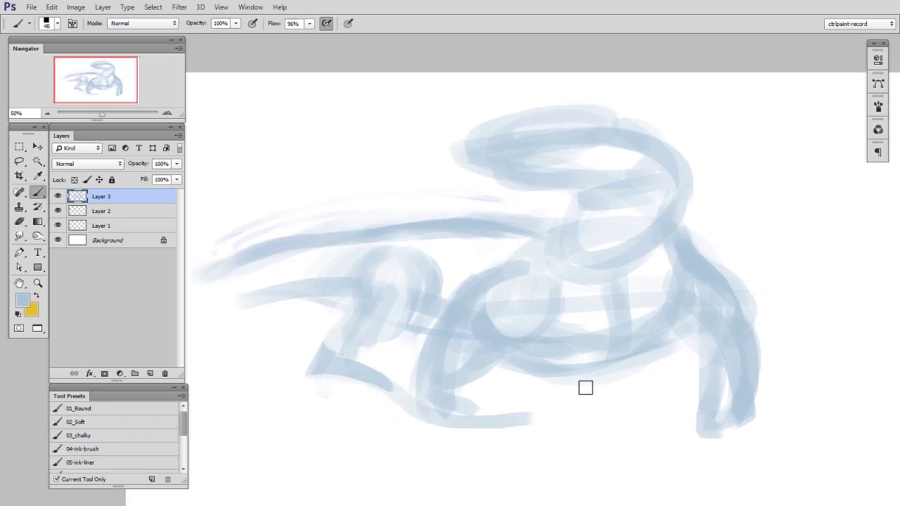
{"action": "mouse_move", "coordinate": [320, 385]}
{"action": "left_mouse_down"}
{"action": "mouse_move", "coordinate": [438, 425]}
{"action": "mouse_move", "coordinate": [433, 435]}
{"action": "mouse_move", "coordinate": [542, 429]}
{"action": "left_mouse_up"}
{"action": "key", "text": "e"}
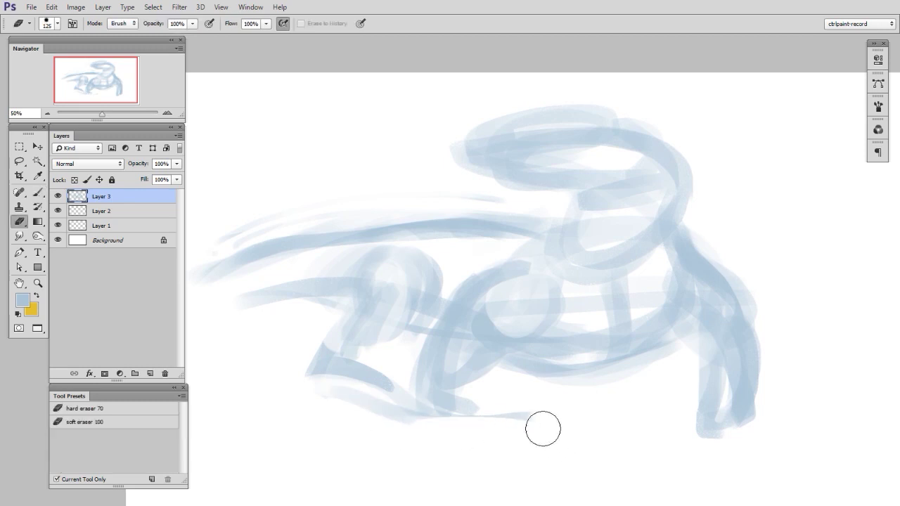
{"action": "key", "text": "b"}
{"action": "mouse_move", "coordinate": [461, 406]}
{"action": "left_mouse_down"}
{"action": "mouse_move", "coordinate": [486, 405]}
{"action": "mouse_move", "coordinate": [484, 389]}
{"action": "mouse_move", "coordinate": [504, 430]}
{"action": "mouse_move", "coordinate": [471, 454]}
{"action": "left_mouse_up"}
{"action": "key", "text": "e"}
- On a new layer, paint a broad 72 px stroke along the ground from the hind foot past the left-hand front leg and trim its edge
{"action": "key", "text": "ctrl+shift+alt+n"}
{"action": "key", "text": "b"}
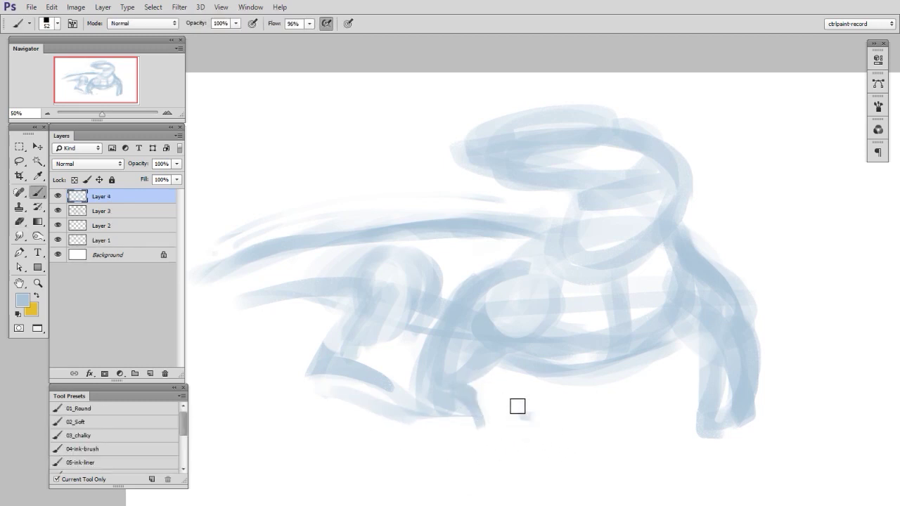
{"action": "key", "text": "bracketright"}
{"action": "key", "text": "bracketright"}
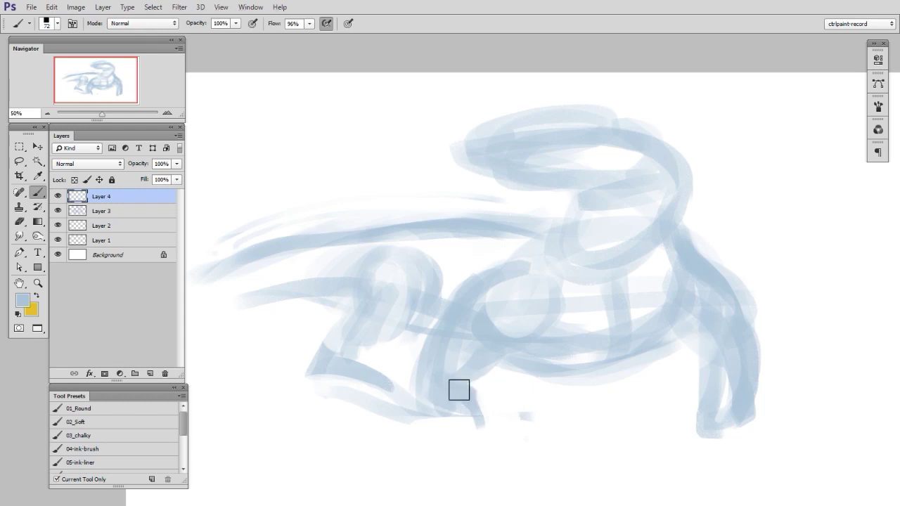
{"action": "mouse_move", "coordinate": [396, 371]}
{"action": "left_mouse_down"}
{"action": "mouse_move", "coordinate": [541, 405]}
{"action": "mouse_move", "coordinate": [498, 410]}
{"action": "mouse_move", "coordinate": [633, 424]}
{"action": "left_mouse_up"}
{"action": "key", "text": "e"}
{"action": "mouse_move", "coordinate": [496, 421]}
{"action": "left_mouse_down"}
{"action": "mouse_move", "coordinate": [602, 442]}
{"action": "mouse_move", "coordinate": [602, 429]}
{"action": "left_mouse_up"}
{"action": "key", "text": "b"}
{"action": "mouse_move", "coordinate": [705, 418]}
{"action": "left_mouse_down"}
{"action": "mouse_move", "coordinate": [731, 419]}
{"action": "mouse_move", "coordinate": [698, 422]}
{"action": "left_mouse_up"}
- Flip the canvas horizontally and merge all the lizard sketch layers into Layer 1
{"action": "key", "text": "ctrl+shift+h"}
{"action": "left_click_drag", "start_coordinate": [755, 424], "coordinate": [769, 421]}
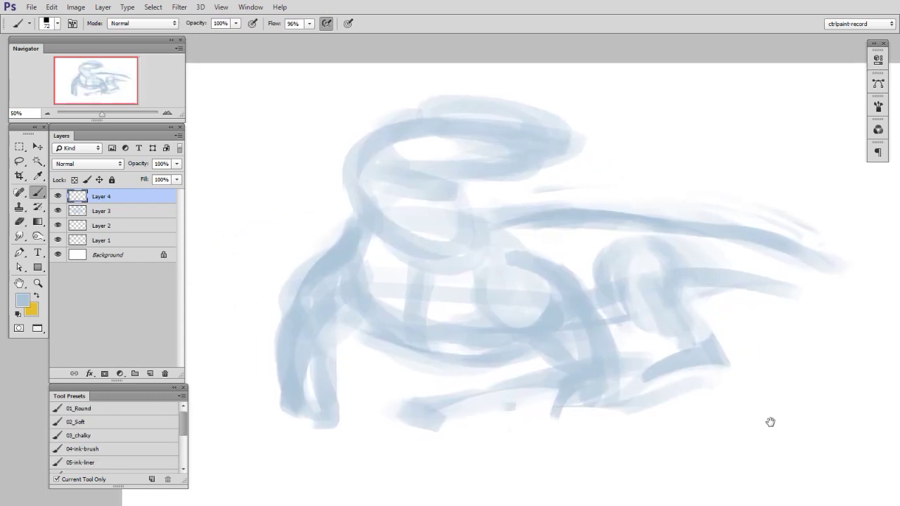
{"action": "key", "text": "ctrl+e"}
{"action": "key", "text": "ctrl+e"}
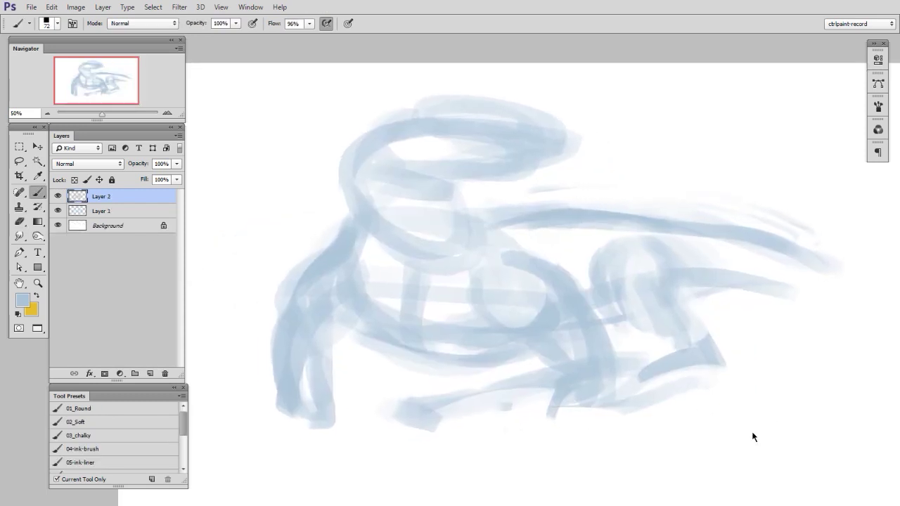
{"action": "key", "text": "ctrl+e"}
- Adjust the mirrored sketch's proportions by shifting two opposite corners with Free Transform, and flip the canvas back horizontally
{"action": "key", "text": "ctrl+t"}
{"action": "mouse_move", "coordinate": [269, 430]}
{"action": "left_mouse_down"}
{"action": "mouse_move", "coordinate": [279, 425]}
{"action": "mouse_move", "coordinate": [256, 420]}
{"action": "left_mouse_up"}
{"action": "left_click_drag", "start_coordinate": [856, 95], "coordinate": [826, 112]}
{"action": "key", "text": "Return"}
{"action": "key", "text": "ctrl+shift+h"}
{"action": "left_click_drag", "start_coordinate": [763, 395], "coordinate": [749, 405]}
- Stretch and skew the sketch's lower edge slightly down and to the right with Free Transform
{"action": "key", "text": "ctrl+t"}
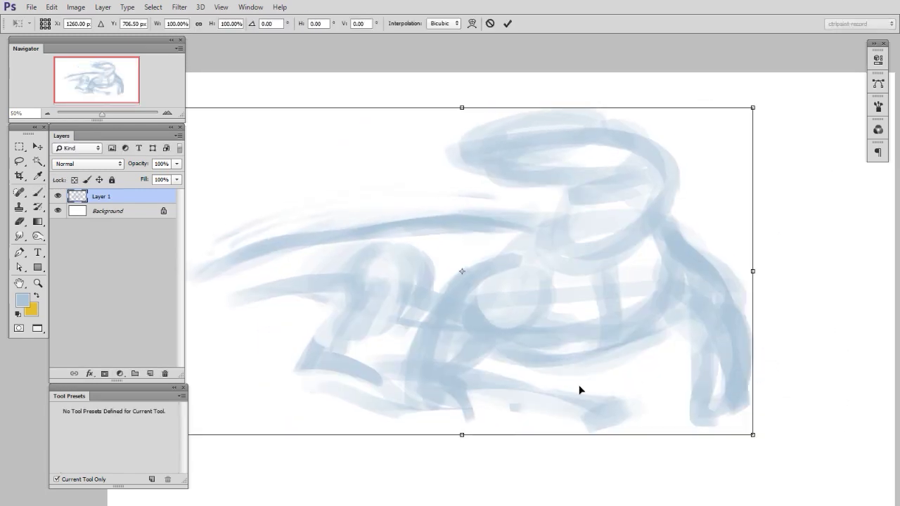
{"action": "left_click_drag", "start_coordinate": [463, 436], "coordinate": [483, 453]}
{"action": "key", "text": "Return"}
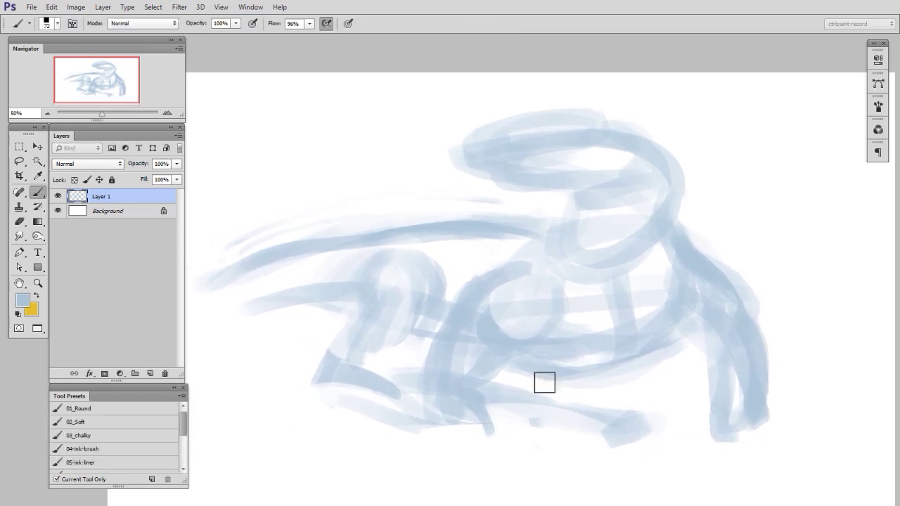
{"action": "left_click_drag", "start_coordinate": [610, 372], "coordinate": [616, 374]}
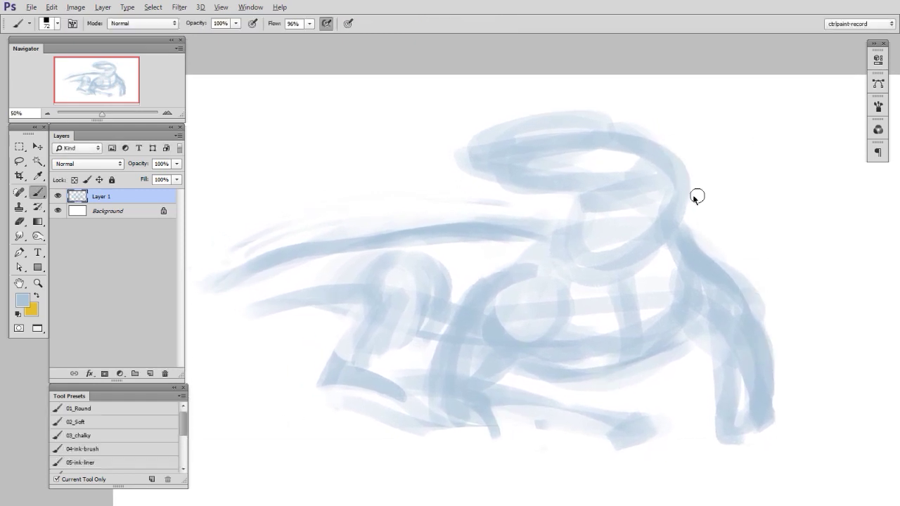
- Draw the back-of-neck contour and strengthen the back line up to the shoulder with a 16 px brush
{"action": "left_click_drag", "start_coordinate": [677, 147], "coordinate": [701, 259]}
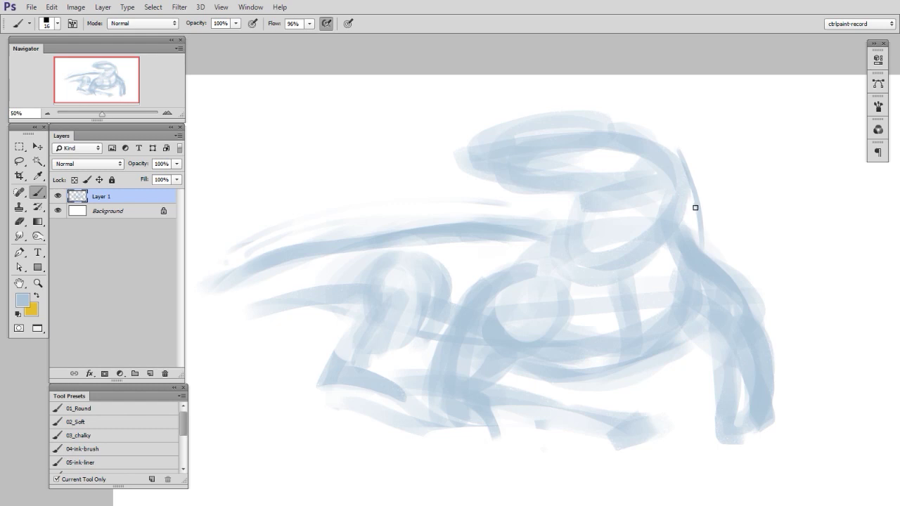
{"action": "left_click_drag", "start_coordinate": [690, 189], "coordinate": [713, 260]}
{"action": "left_click_drag", "start_coordinate": [664, 137], "coordinate": [694, 215]}
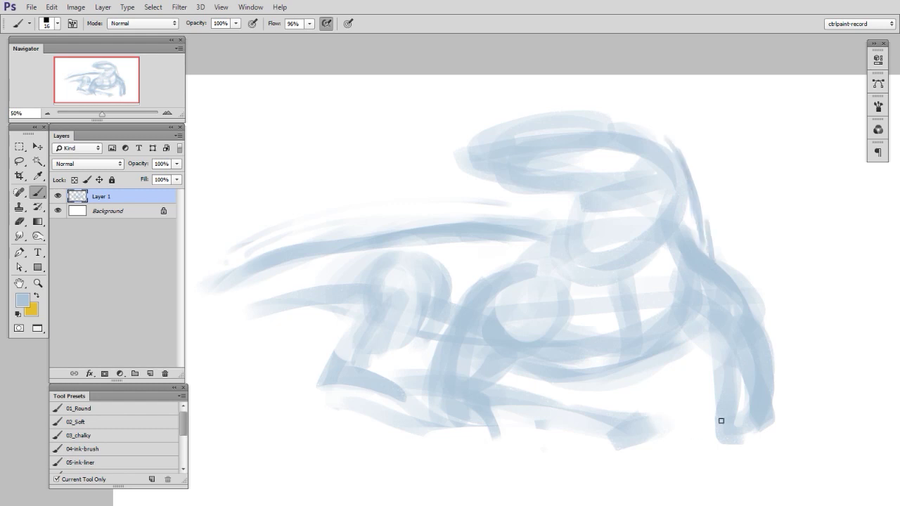
{"action": "left_click_drag", "start_coordinate": [408, 228], "coordinate": [668, 251]}
{"action": "left_click_drag", "start_coordinate": [464, 217], "coordinate": [647, 245]}
{"action": "left_click_drag", "start_coordinate": [418, 229], "coordinate": [680, 246]}
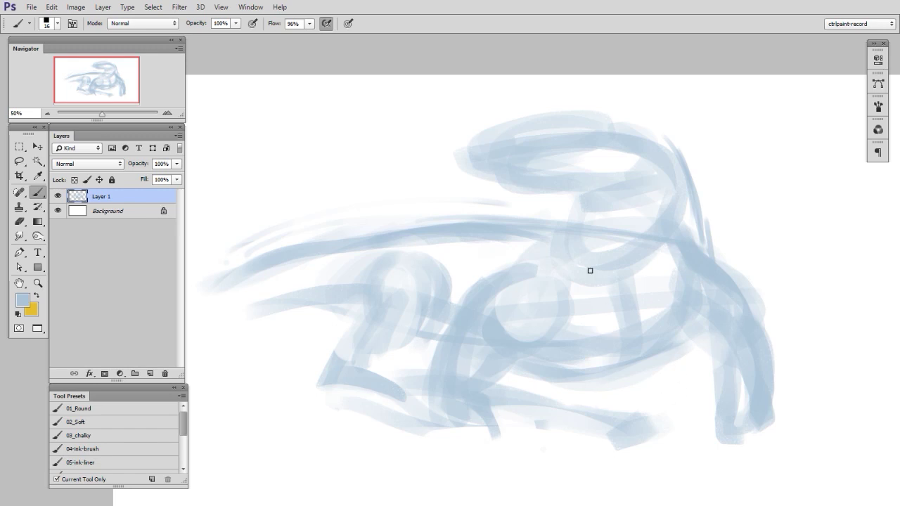
- Outline the throat, lower jaw and snout tip, and carry the contour over the top of the head
{"action": "left_click_drag", "start_coordinate": [541, 183], "coordinate": [569, 219]}
{"action": "left_click_drag", "start_coordinate": [545, 184], "coordinate": [581, 223]}
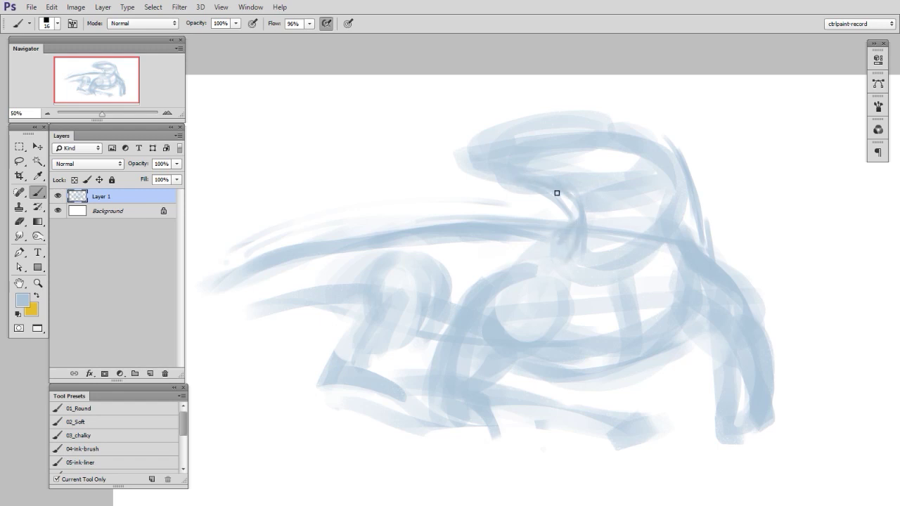
{"action": "mouse_move", "coordinate": [529, 190]}
{"action": "left_mouse_down"}
{"action": "mouse_move", "coordinate": [480, 173]}
{"action": "mouse_move", "coordinate": [526, 187]}
{"action": "left_mouse_up"}
{"action": "left_click_drag", "start_coordinate": [458, 156], "coordinate": [541, 191]}
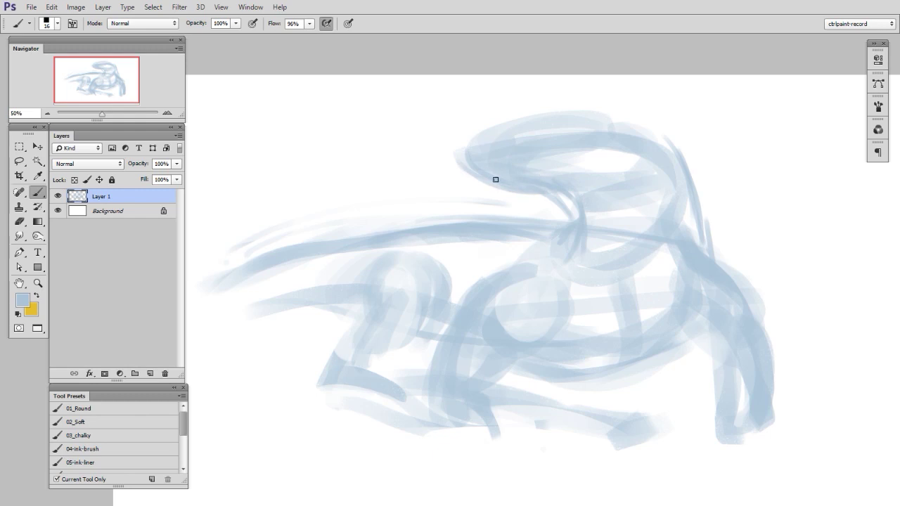
{"action": "left_click_drag", "start_coordinate": [463, 137], "coordinate": [602, 117]}
{"action": "mouse_move", "coordinate": [509, 124]}
{"action": "left_mouse_down"}
{"action": "mouse_move", "coordinate": [643, 121]}
{"action": "mouse_move", "coordinate": [632, 129]}
{"action": "mouse_move", "coordinate": [676, 176]}
{"action": "left_mouse_up"}
{"action": "left_click_drag", "start_coordinate": [809, 440], "coordinate": [835, 446]}
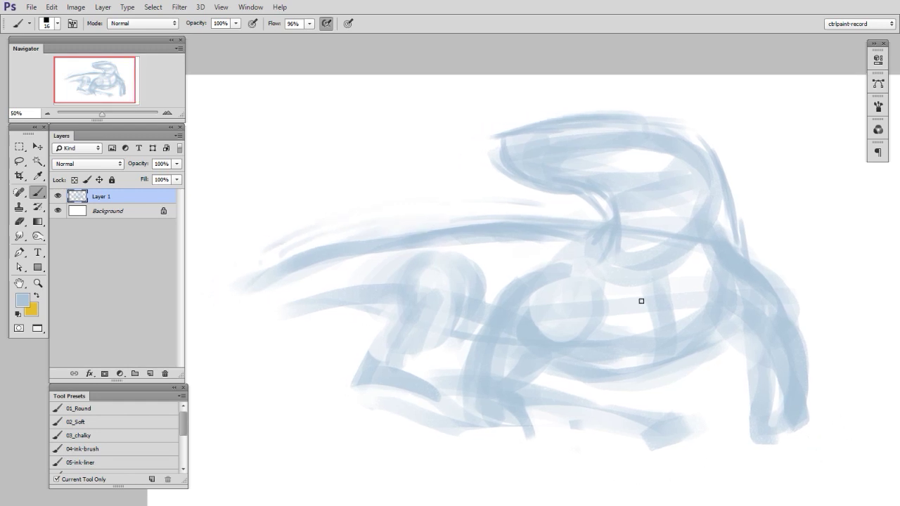
- Erase the top-of-head outline and redraw the snout and skull contour slightly lower, curving into the neck
{"action": "key", "text": "e"}
{"action": "mouse_move", "coordinate": [494, 145]}
{"action": "left_mouse_down"}
{"action": "mouse_move", "coordinate": [598, 103]}
{"action": "mouse_move", "coordinate": [633, 109]}
{"action": "left_mouse_up"}
{"action": "left_click_drag", "start_coordinate": [531, 115], "coordinate": [668, 112]}
{"action": "key", "text": "b"}
{"action": "left_click_drag", "start_coordinate": [559, 125], "coordinate": [612, 120]}
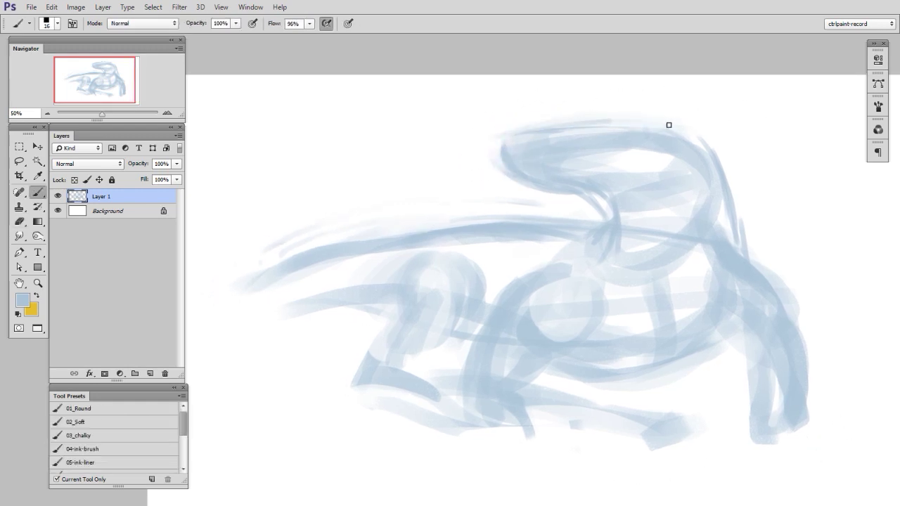
{"action": "left_click_drag", "start_coordinate": [508, 147], "coordinate": [712, 130]}
{"action": "left_click_drag", "start_coordinate": [656, 126], "coordinate": [714, 195]}
{"action": "left_click_drag", "start_coordinate": [501, 137], "coordinate": [652, 163]}
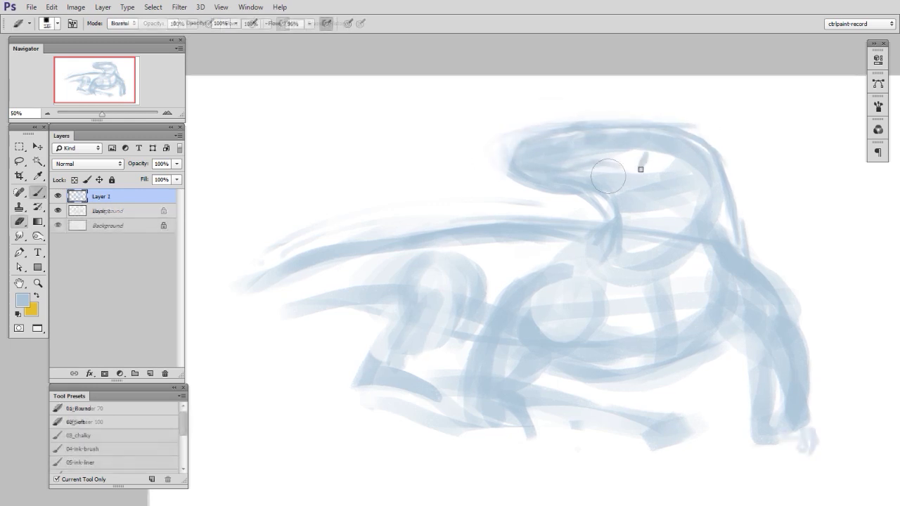
- Sketch the lizard's ear opening, eye and mouth line on Layer 2 with the 16 px brush
{"action": "mouse_move", "coordinate": [641, 168]}
{"action": "left_mouse_down"}
{"action": "mouse_move", "coordinate": [626, 173]}
{"action": "mouse_move", "coordinate": [640, 160]}
{"action": "left_mouse_up"}
{"action": "key", "text": "e"}
{"action": "key", "text": "b"}
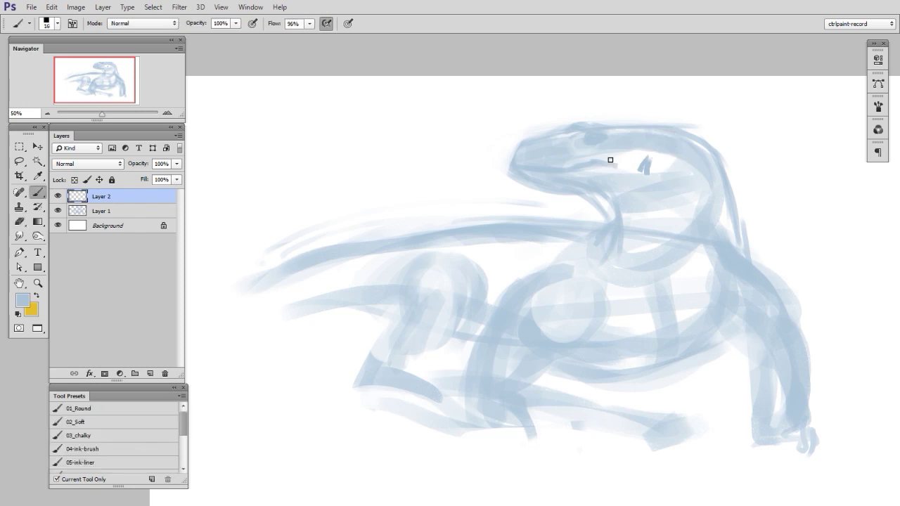
{"action": "left_click_drag", "start_coordinate": [752, 376], "coordinate": [755, 379]}
- Clean up the rough blue strokes around the back of the neck on Layer 1 with the eraser
{"action": "key", "text": "alt+bracketleft"}
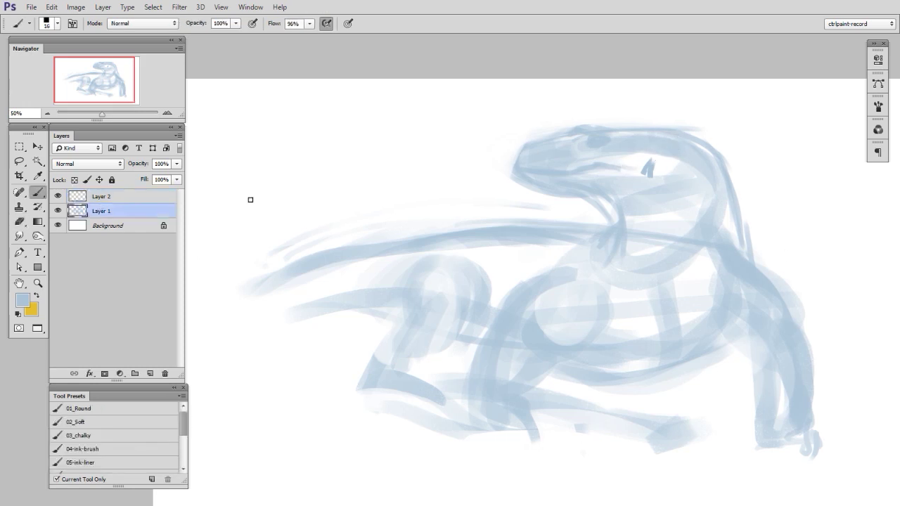
{"action": "key", "text": "e"}
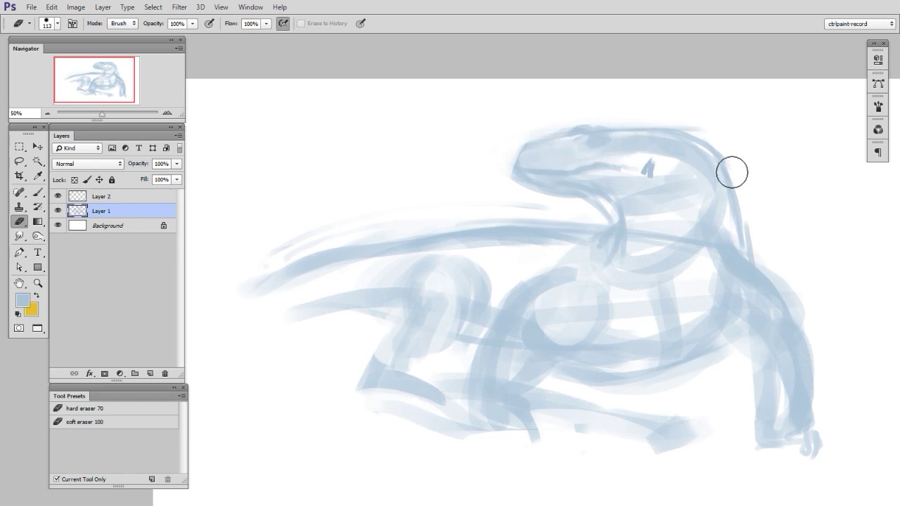
{"action": "key", "text": "z"}
{"action": "left_click", "coordinate": [720, 365]}
{"action": "left_click_drag", "start_coordinate": [720, 365], "coordinate": [761, 389]}
{"action": "key", "text": "e"}
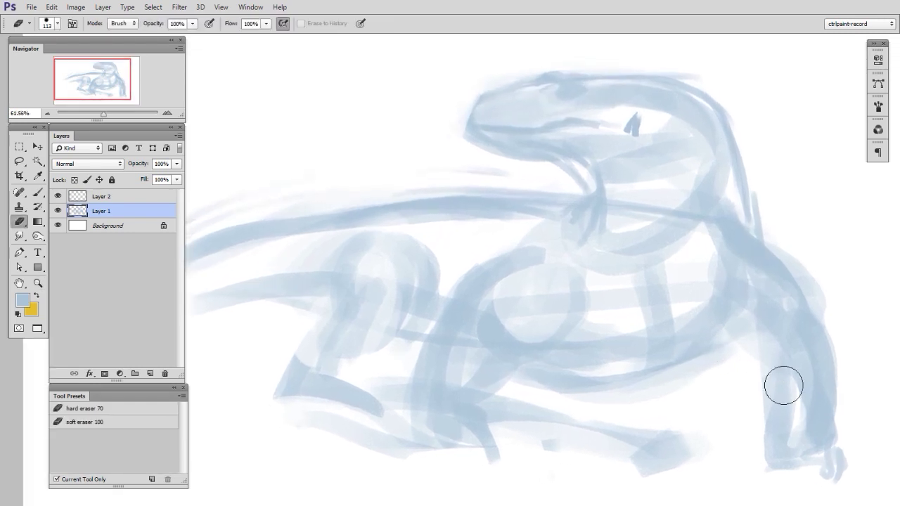
- On Layer 2, draw the neck fold, the curved throat pouch outline and the back-of-neck contour with the 16 px brush
{"action": "left_click", "coordinate": [130, 199]}
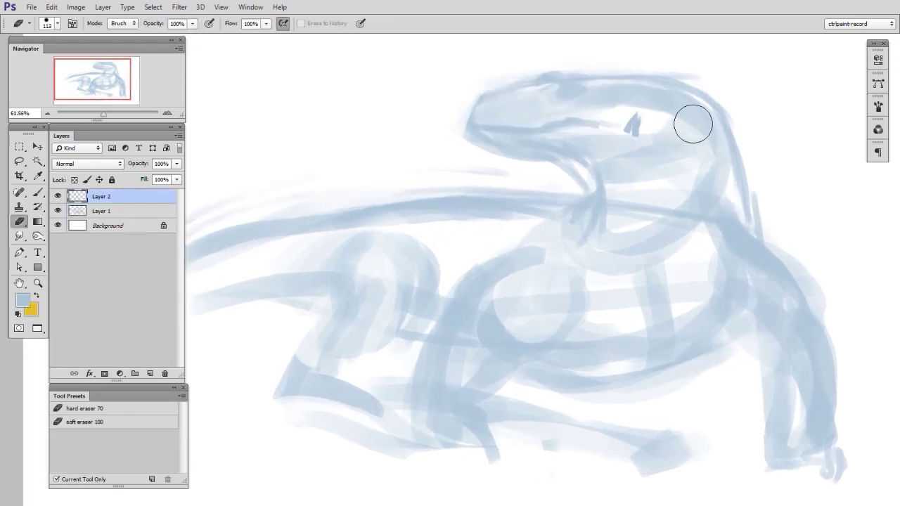
{"action": "key", "text": "b"}
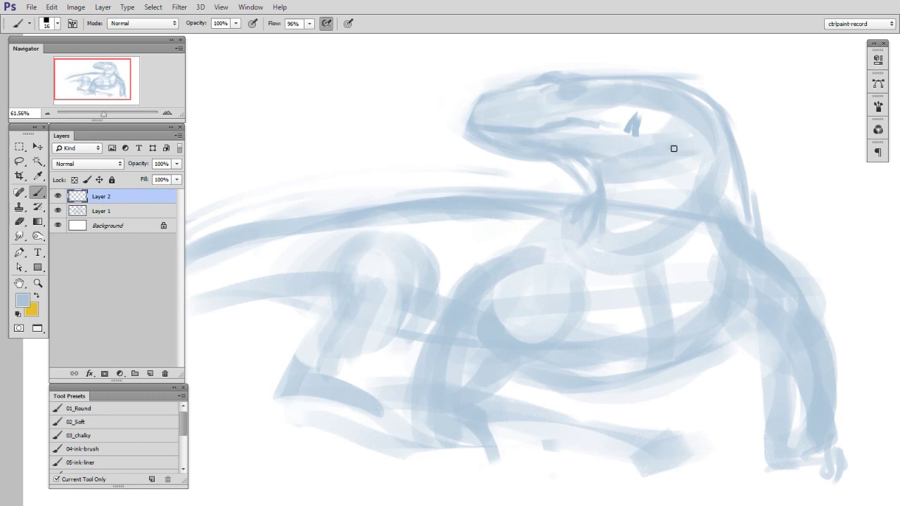
{"action": "mouse_move", "coordinate": [673, 149]}
{"action": "left_mouse_down"}
{"action": "mouse_move", "coordinate": [733, 236]}
{"action": "mouse_move", "coordinate": [740, 217]}
{"action": "left_mouse_up"}
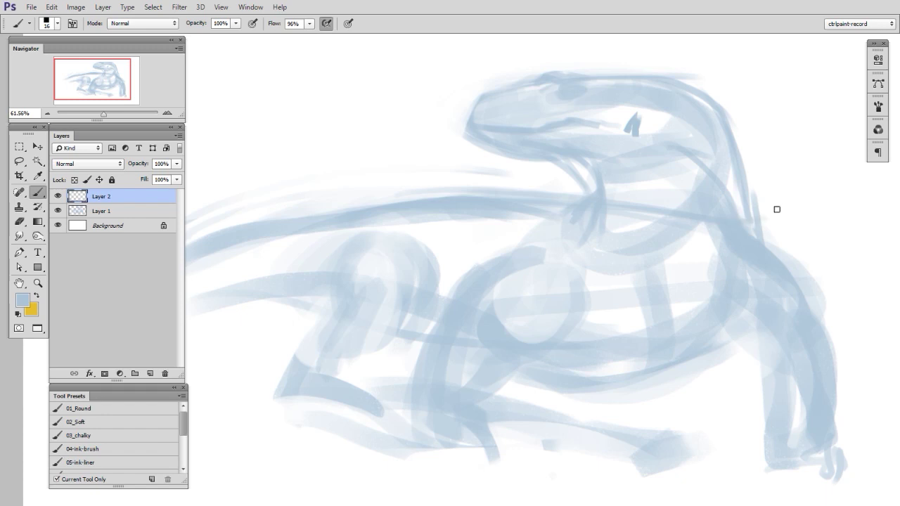
{"action": "mouse_move", "coordinate": [654, 167]}
{"action": "left_mouse_down"}
{"action": "mouse_move", "coordinate": [697, 246]}
{"action": "mouse_move", "coordinate": [690, 271]}
{"action": "left_mouse_up"}
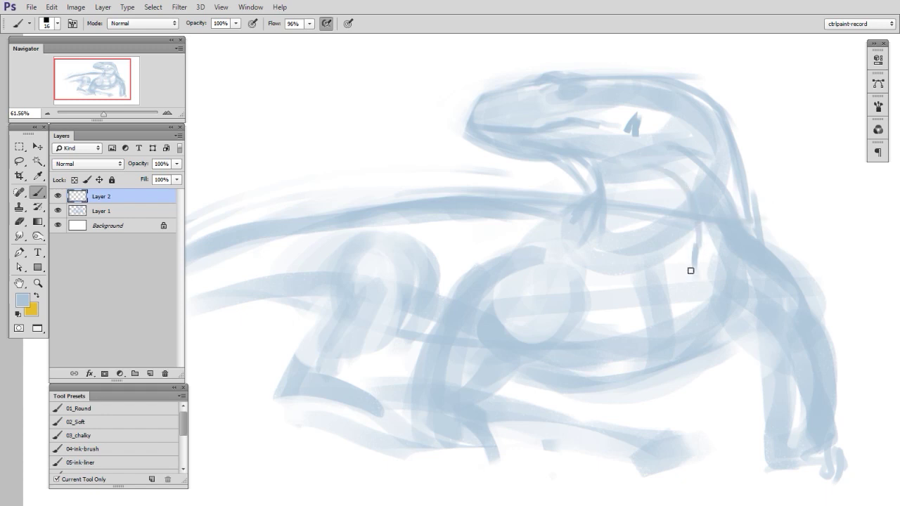
{"action": "left_click_drag", "start_coordinate": [592, 253], "coordinate": [685, 259]}
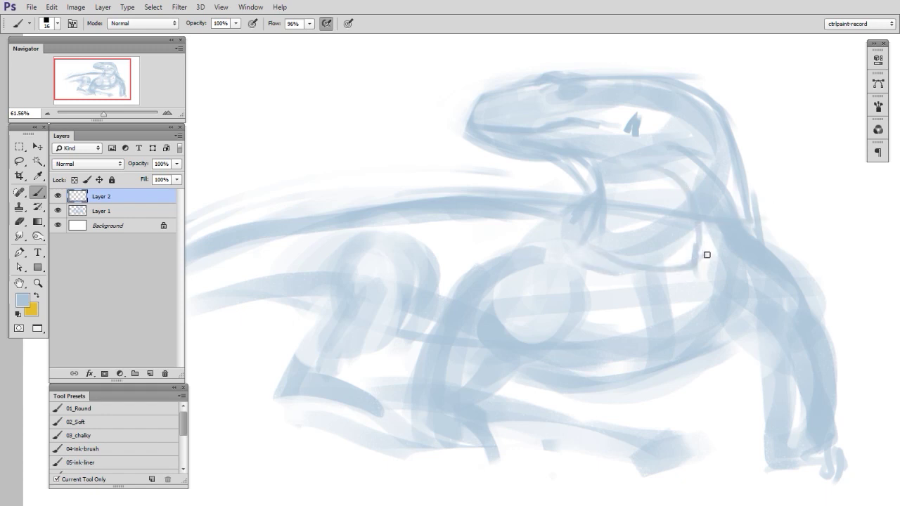
{"action": "left_click_drag", "start_coordinate": [769, 219], "coordinate": [698, 269]}
{"action": "mouse_move", "coordinate": [594, 205]}
{"action": "left_mouse_down"}
{"action": "mouse_move", "coordinate": [602, 242]}
{"action": "mouse_move", "coordinate": [629, 263]}
{"action": "left_mouse_up"}
{"action": "left_click_drag", "start_coordinate": [759, 213], "coordinate": [740, 159]}
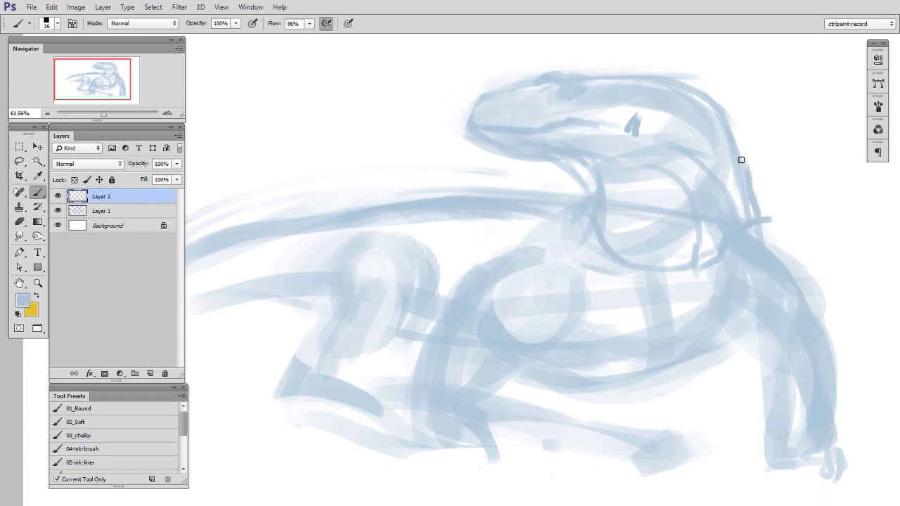
- Erase the old construction strokes crossing the lower neck on Layer 1
{"action": "left_click", "coordinate": [112, 211]}
{"action": "key", "text": "e"}
{"action": "mouse_move", "coordinate": [618, 217]}
{"action": "left_mouse_down"}
{"action": "mouse_move", "coordinate": [630, 251]}
{"action": "mouse_move", "coordinate": [679, 247]}
{"action": "mouse_move", "coordinate": [704, 260]}
{"action": "mouse_move", "coordinate": [731, 243]}
{"action": "mouse_move", "coordinate": [753, 203]}
{"action": "mouse_move", "coordinate": [777, 250]}
{"action": "mouse_move", "coordinate": [758, 224]}
{"action": "left_mouse_up"}
{"action": "key", "text": "b"}
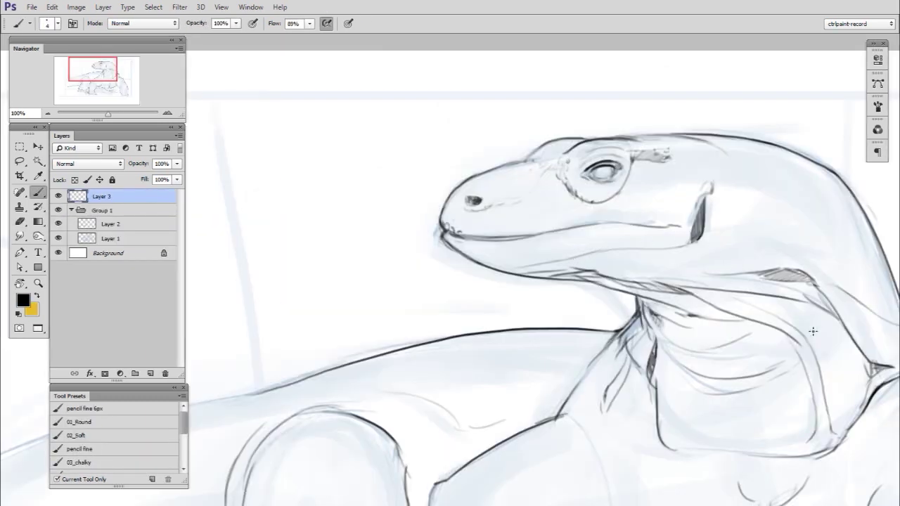
- Refine the lizard's neck folds with fine 4 px black pencil lines on Layer 3
{"action": "left_click_drag", "start_coordinate": [762, 405], "coordinate": [733, 334]}
{"action": "left_click_drag", "start_coordinate": [784, 350], "coordinate": [731, 366], "text": "ctrl"}
{"action": "left_click_drag", "start_coordinate": [753, 446], "coordinate": [729, 340]}
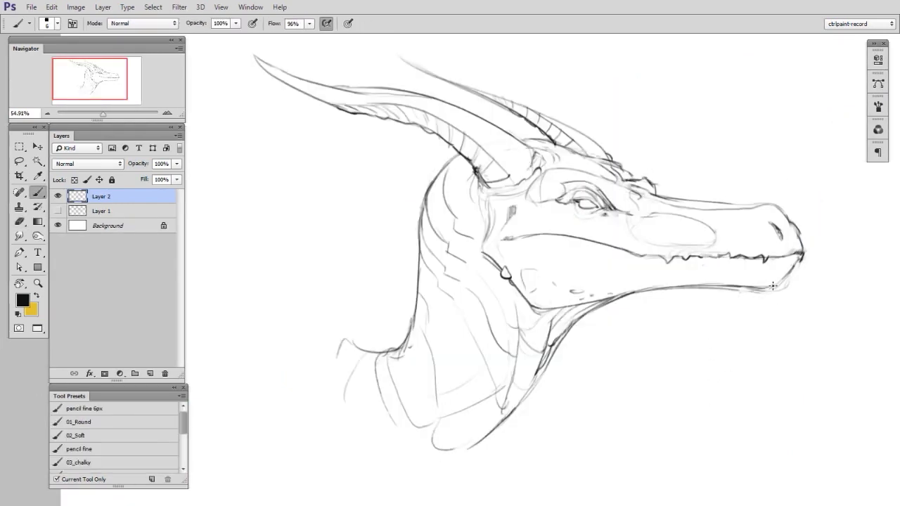
- Define the horned dragon's chin with a 6 px black line from the snout tip to the lower jaw and clean up its edge
{"action": "left_click_drag", "start_coordinate": [802, 265], "coordinate": [783, 285]}
{"action": "key", "text": "e"}
{"action": "key", "text": "b"}
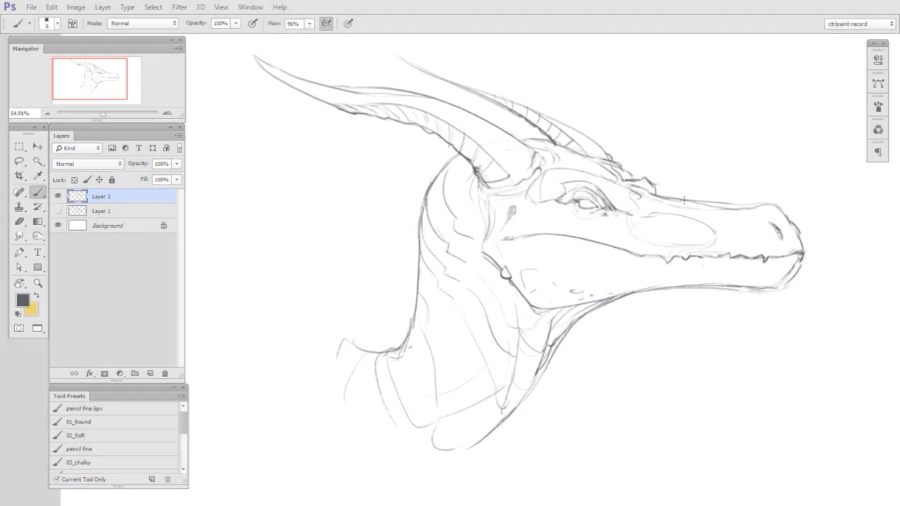